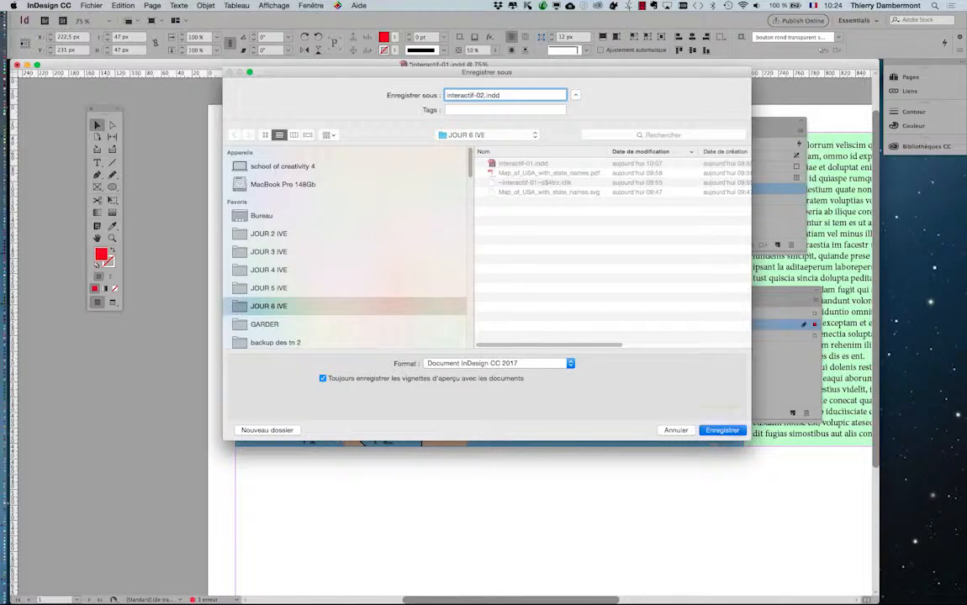
Save the document as interactif-02.indd, and save a further version of it as interactif-03.indd
key(Return)
click(92, 5)
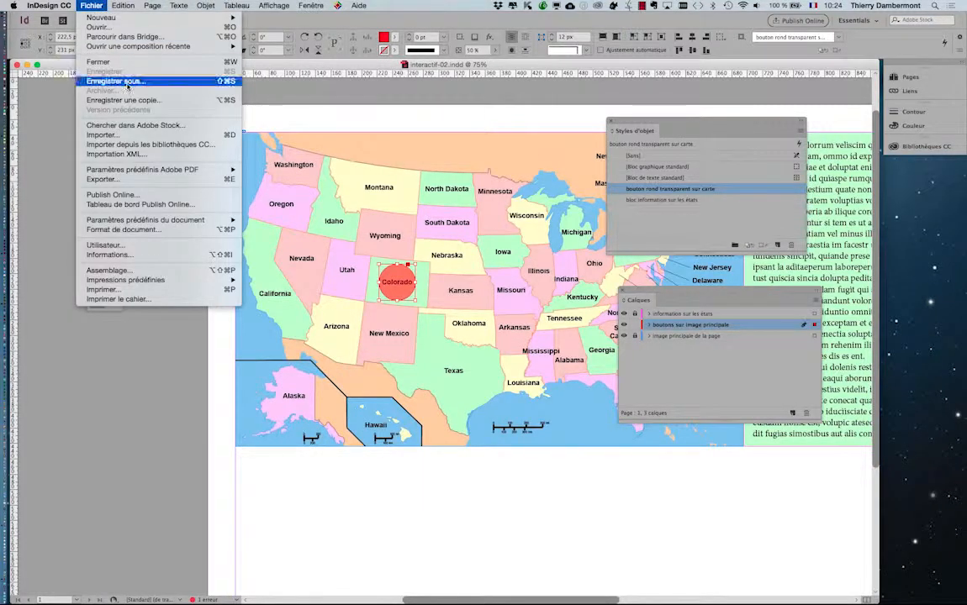
click(118, 81)
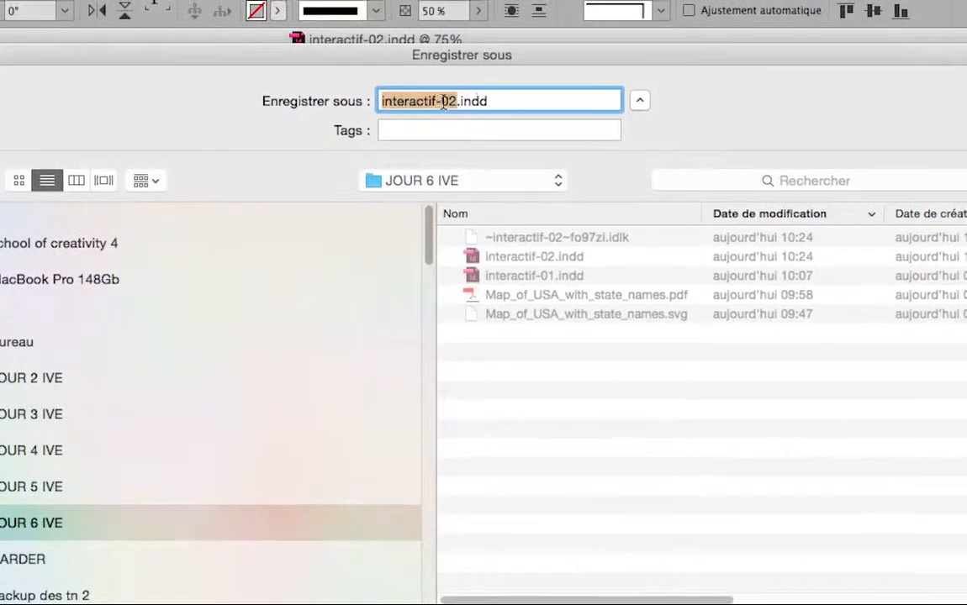
click(600, 73)
drag(600, 73, 593, 73)
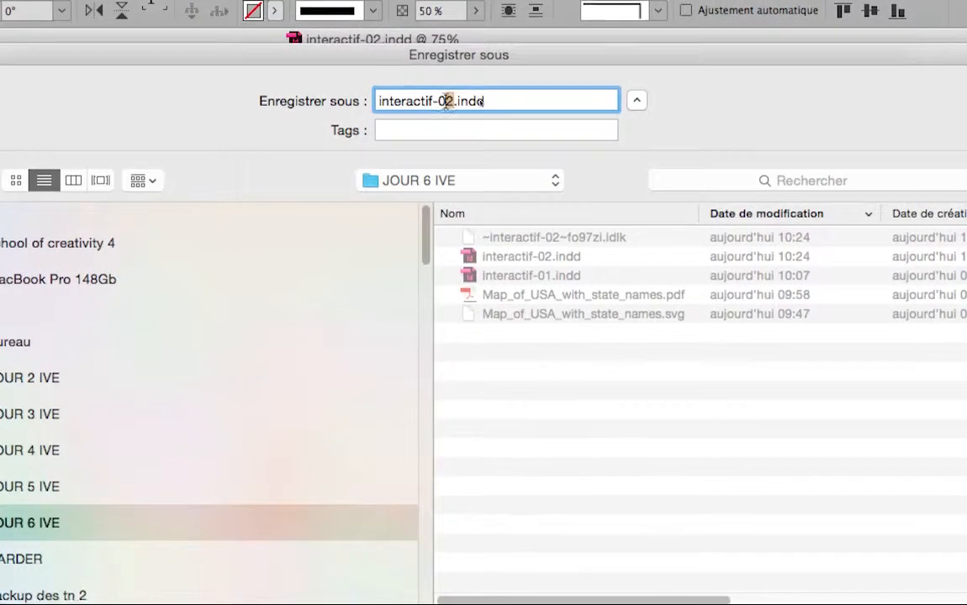
text(3)
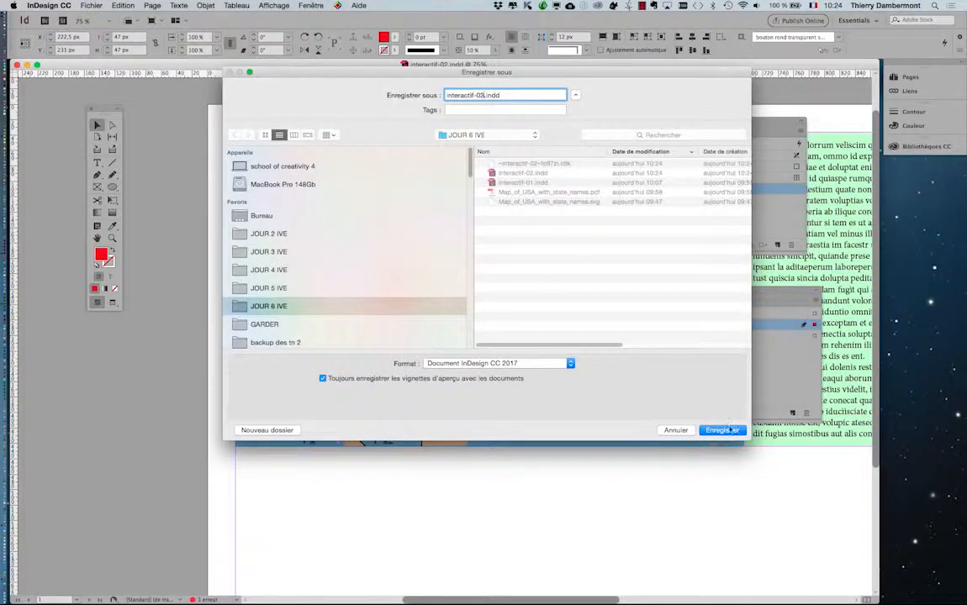
click(724, 430)
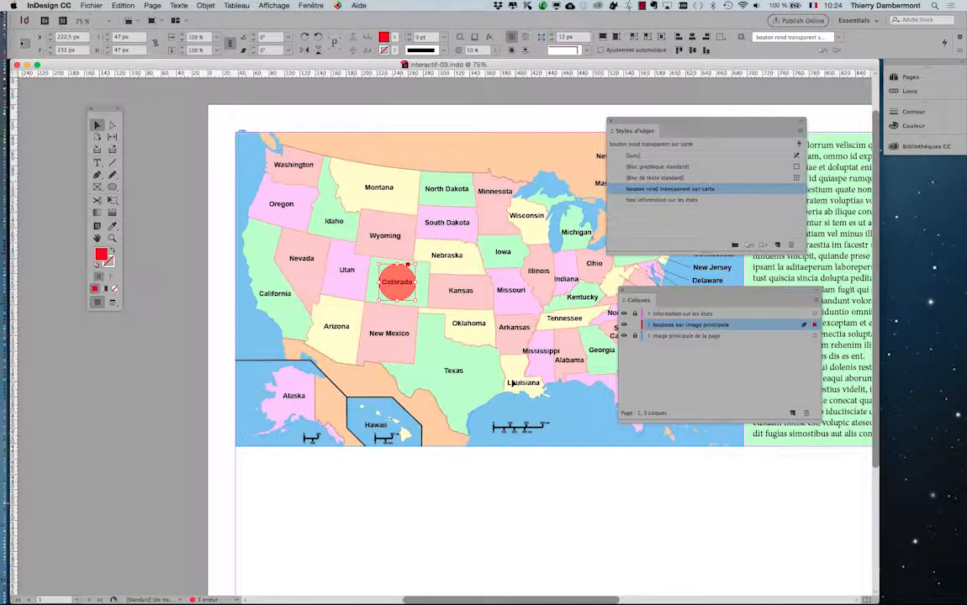
Arrange the floating object styles and layers panels beside the page, clear of the green text frame
scroll(496, 371, right, 5)
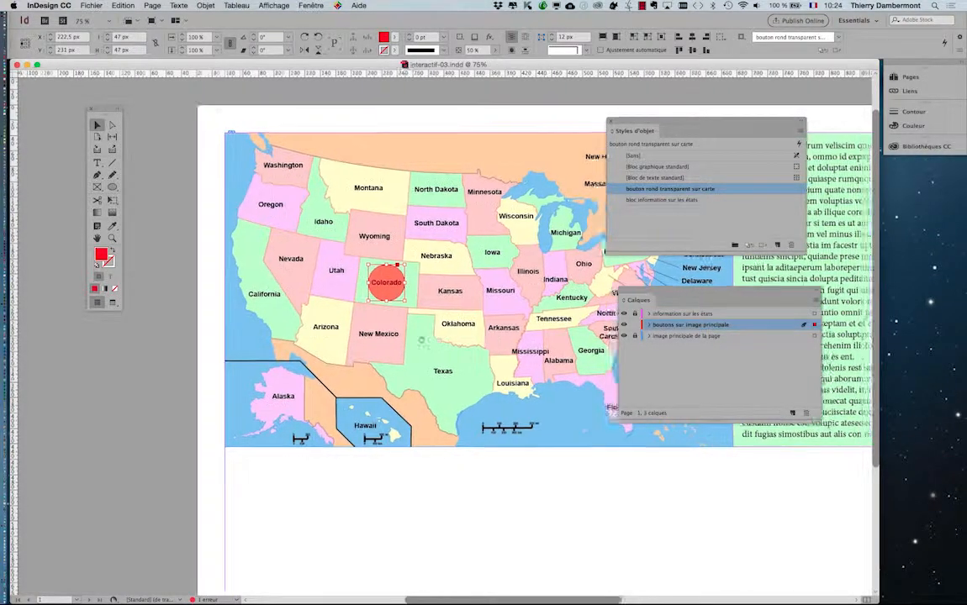
key(super+minus)
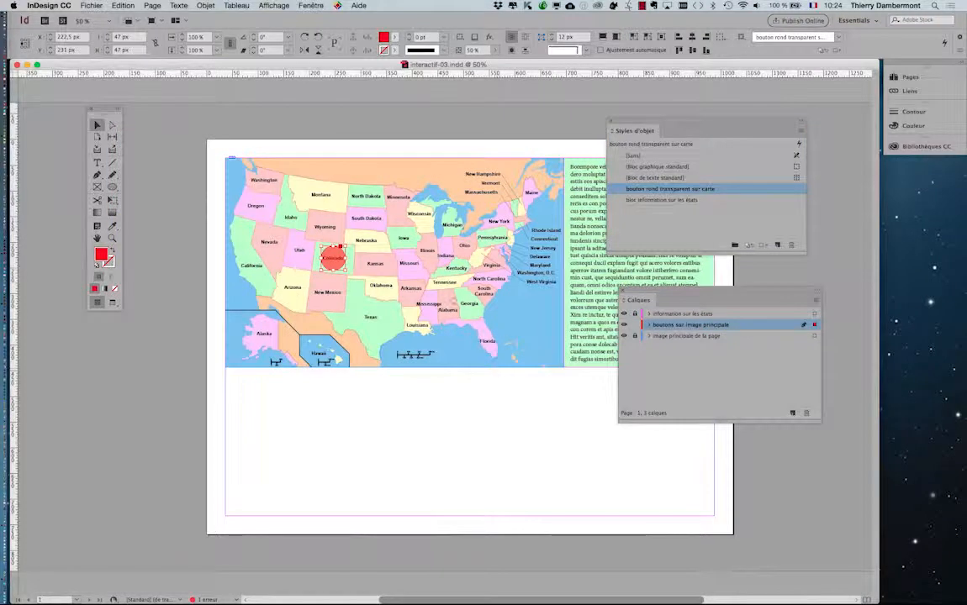
scroll(452, 300, right, 2)
drag(648, 122, 761, 84)
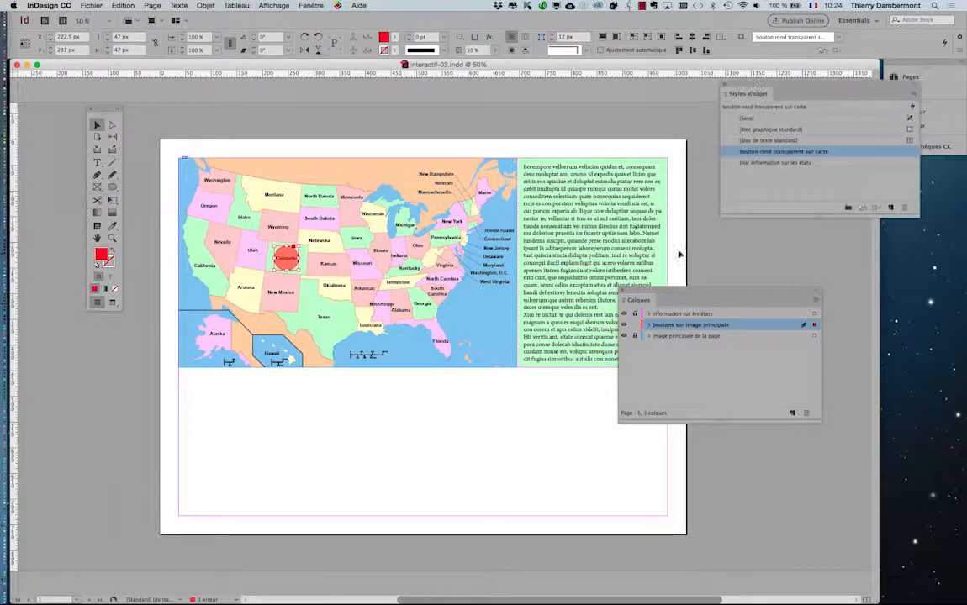
drag(664, 292, 819, 324)
drag(751, 87, 782, 173)
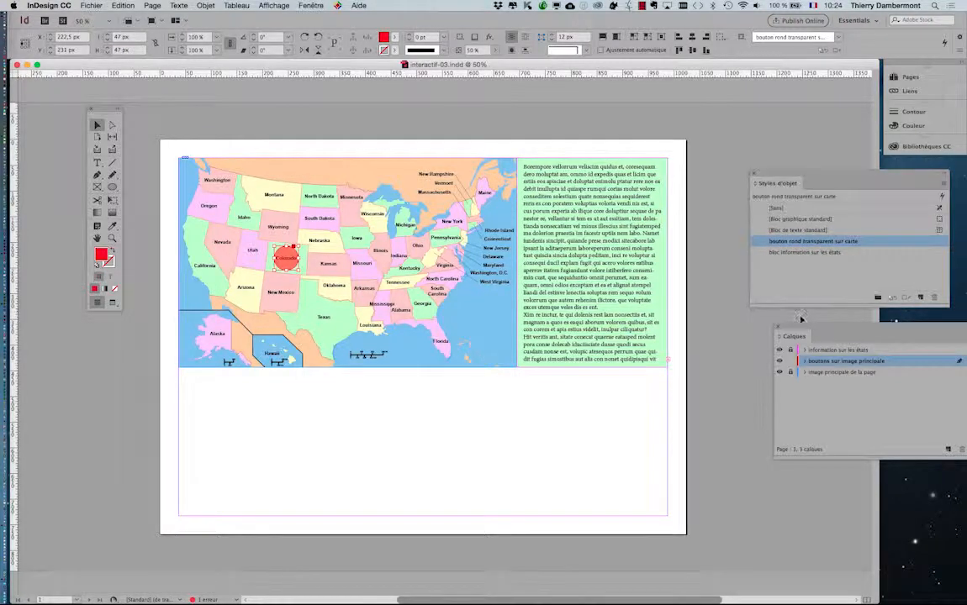
drag(800, 328, 776, 325)
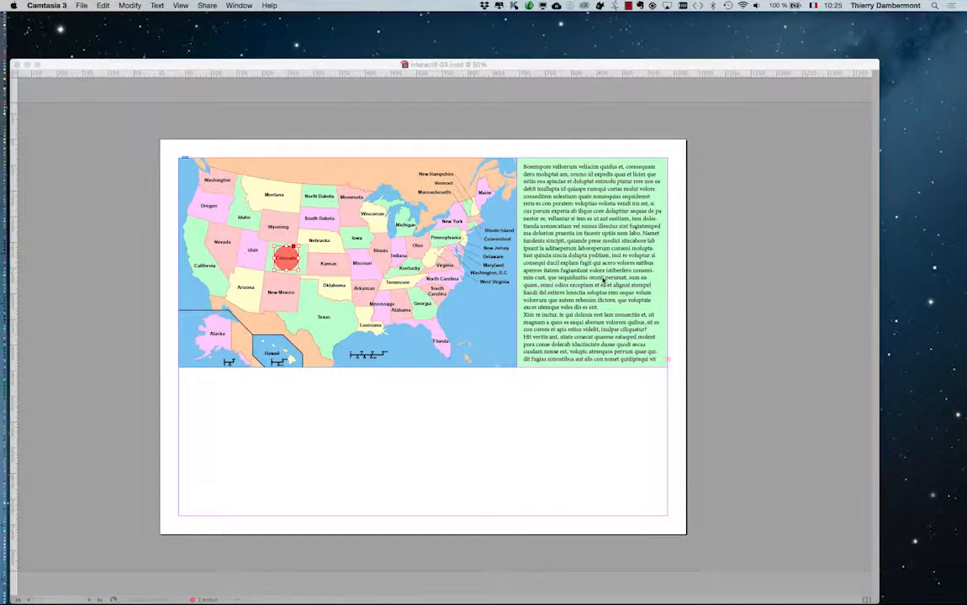
click(716, 207)
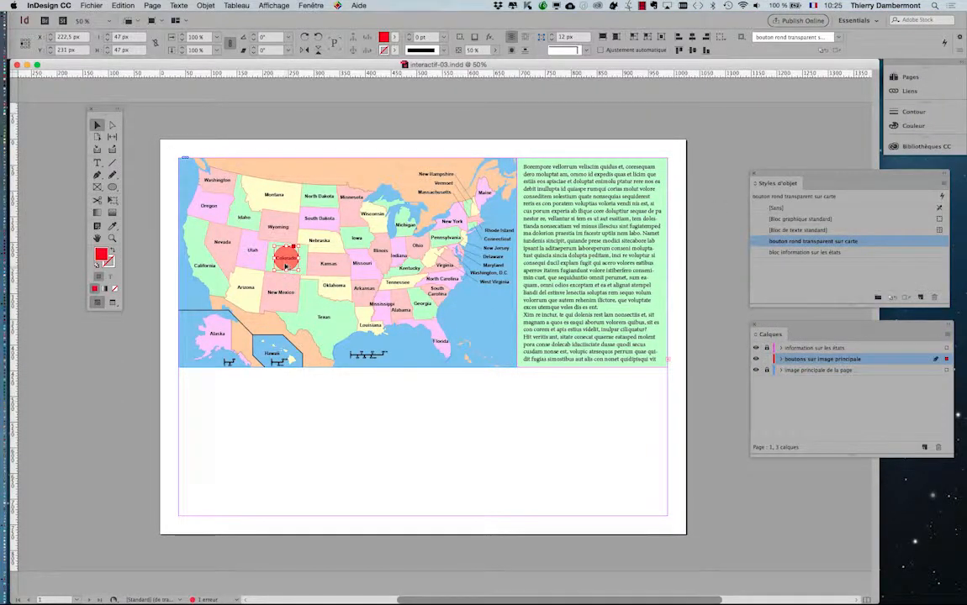
Display the Boutons et formulaires settings next to the enlarged red Colorado circle, with the floating tools moved clear of it
scroll(285, 260, up, 2)
scroll(286, 265, up, 2)
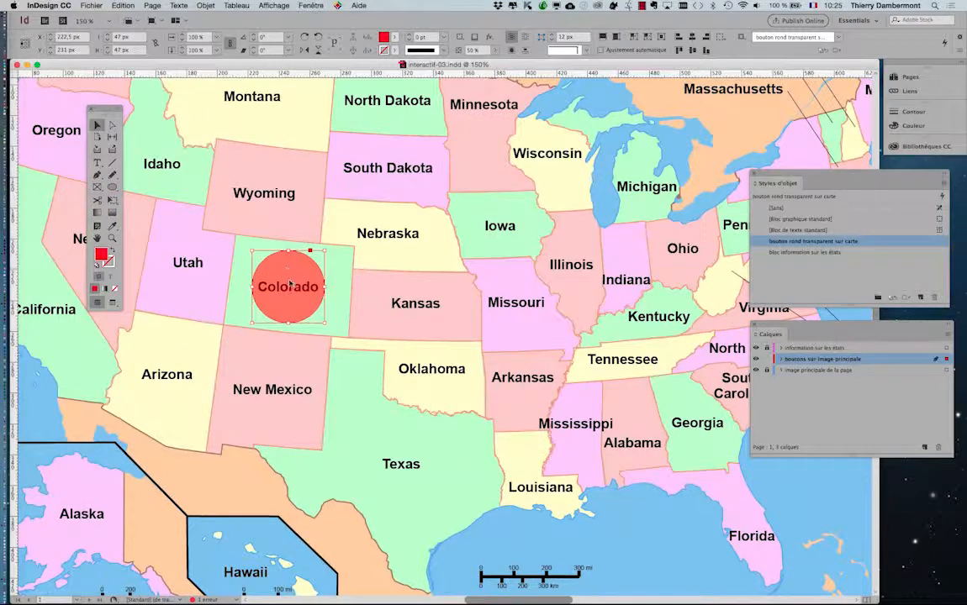
scroll(289, 285, up, 2)
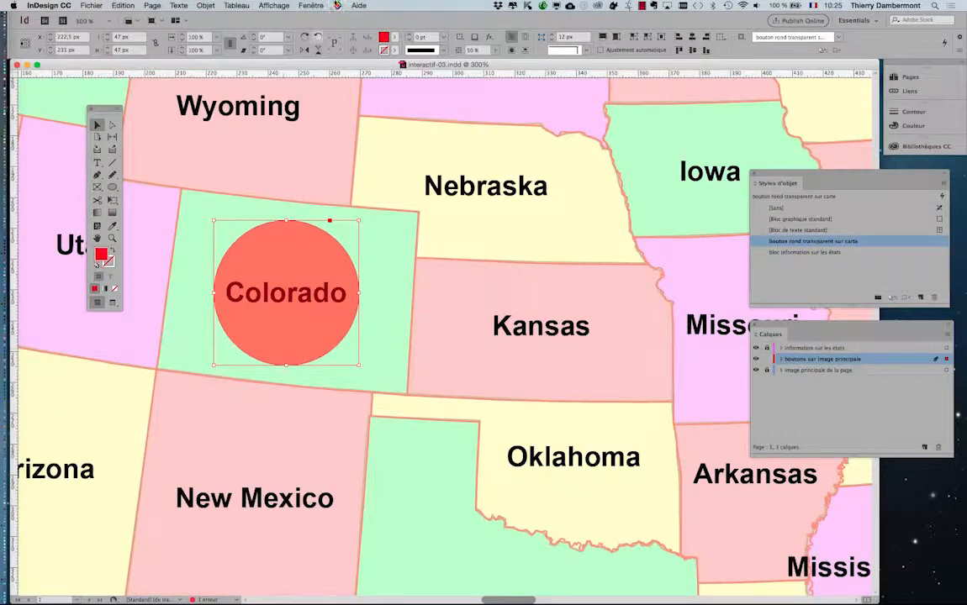
drag(325, 127, 279, 99)
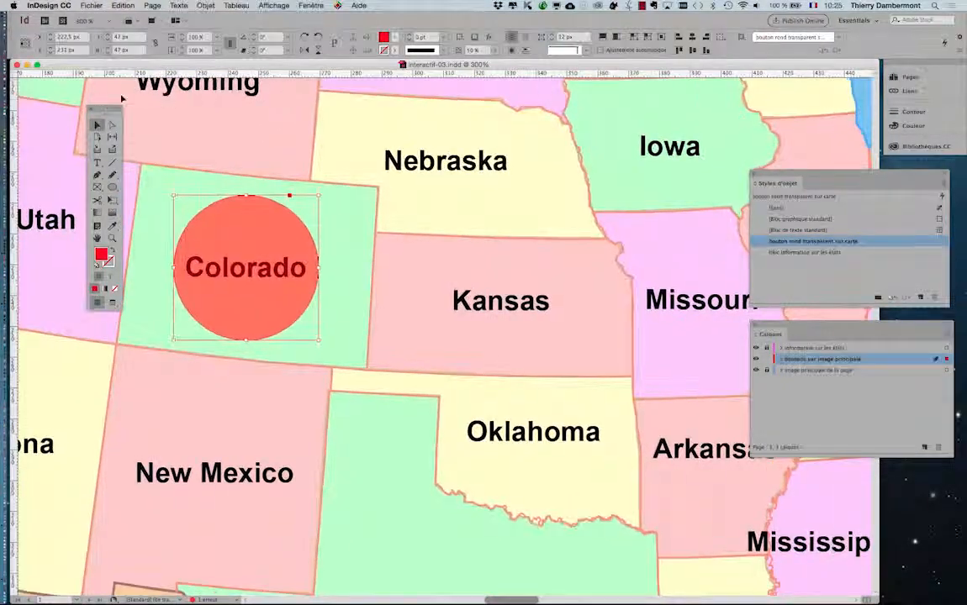
drag(103, 108, 59, 102)
drag(199, 152, 168, 110)
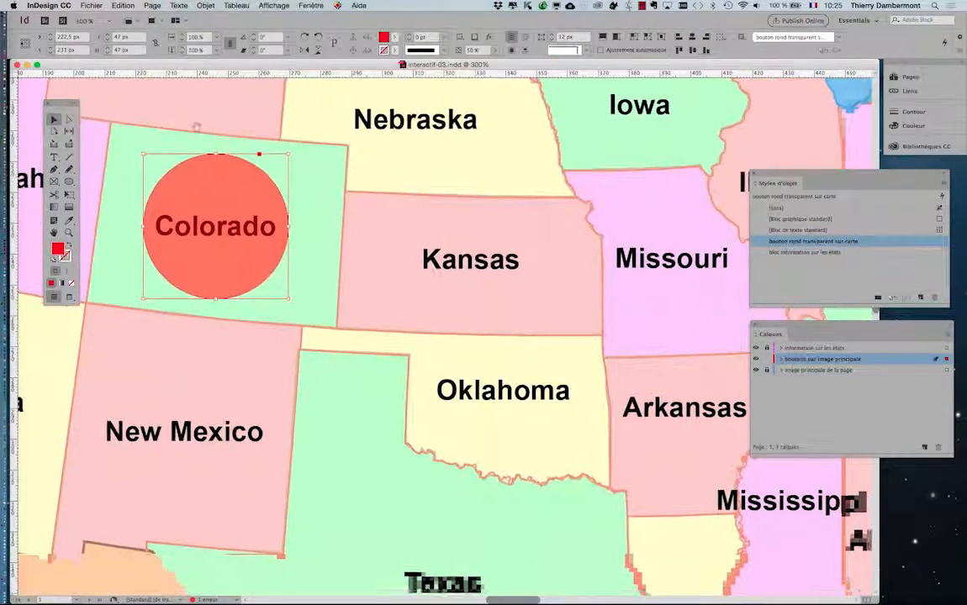
click(318, 5)
mouse_move(341, 188)
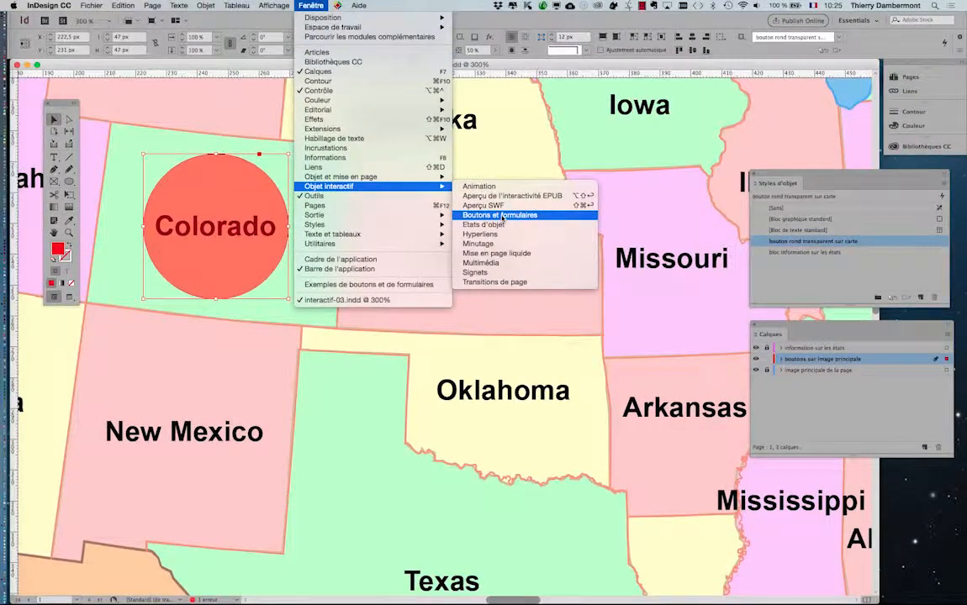
click(503, 215)
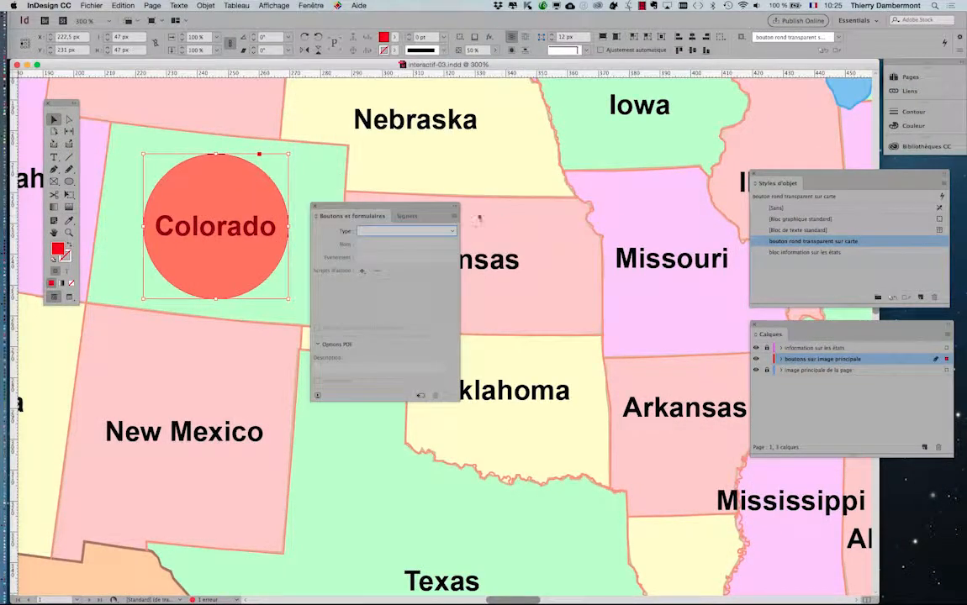
drag(391, 206, 376, 110)
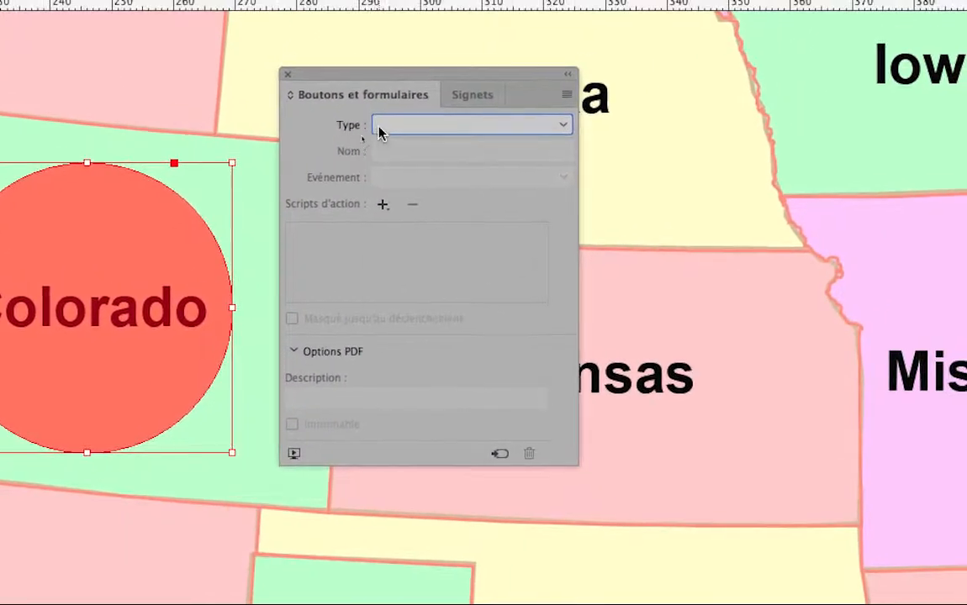
Convert the red Colorado circle to an interactive object of type Bouton and name it Bouton-colorado
click(378, 127)
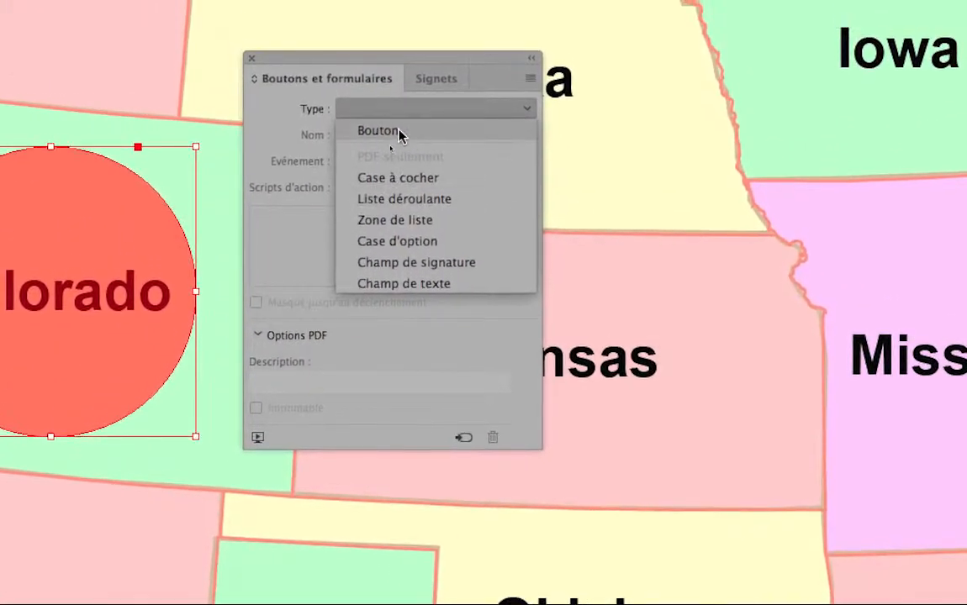
click(399, 135)
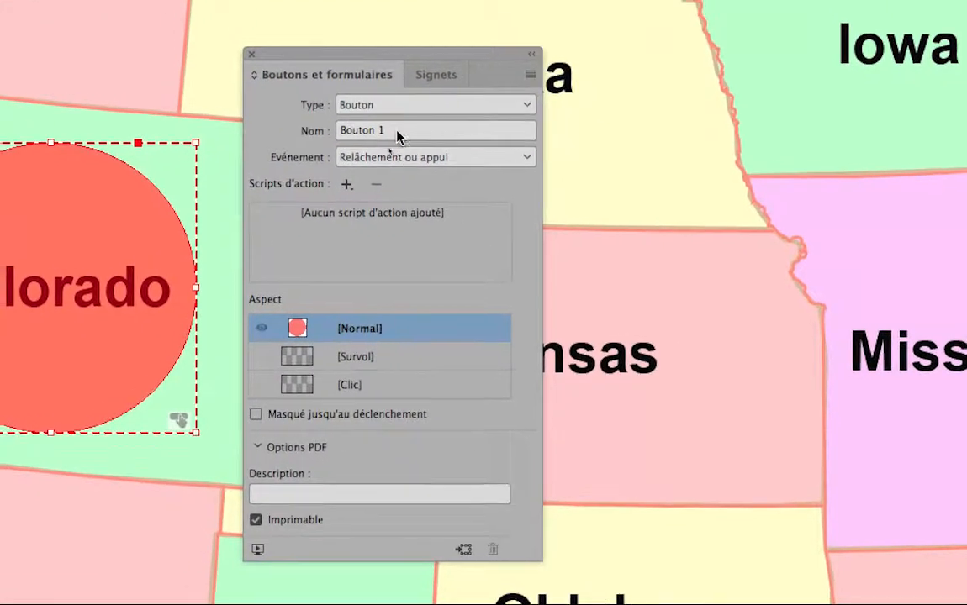
click(399, 149)
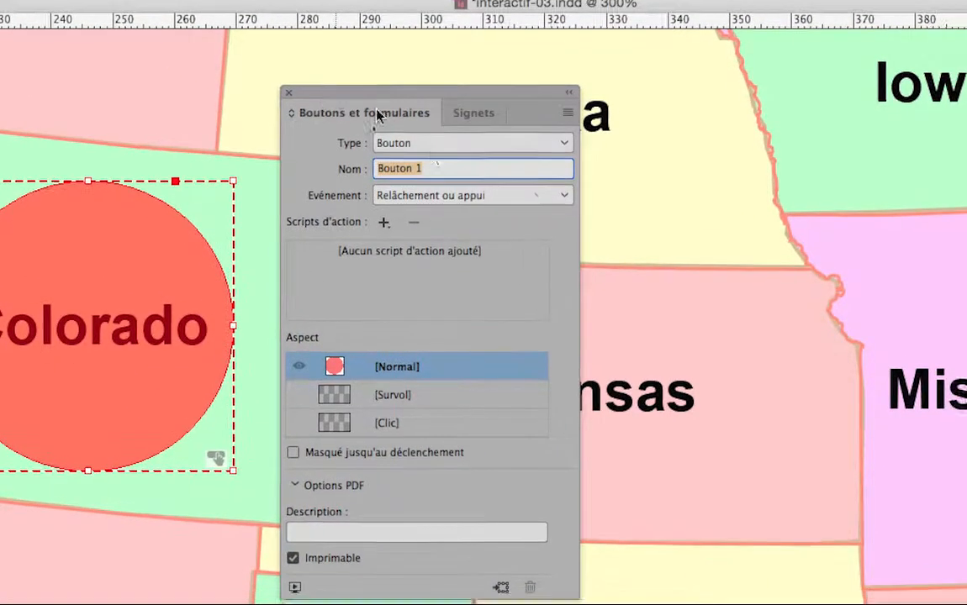
click(468, 180)
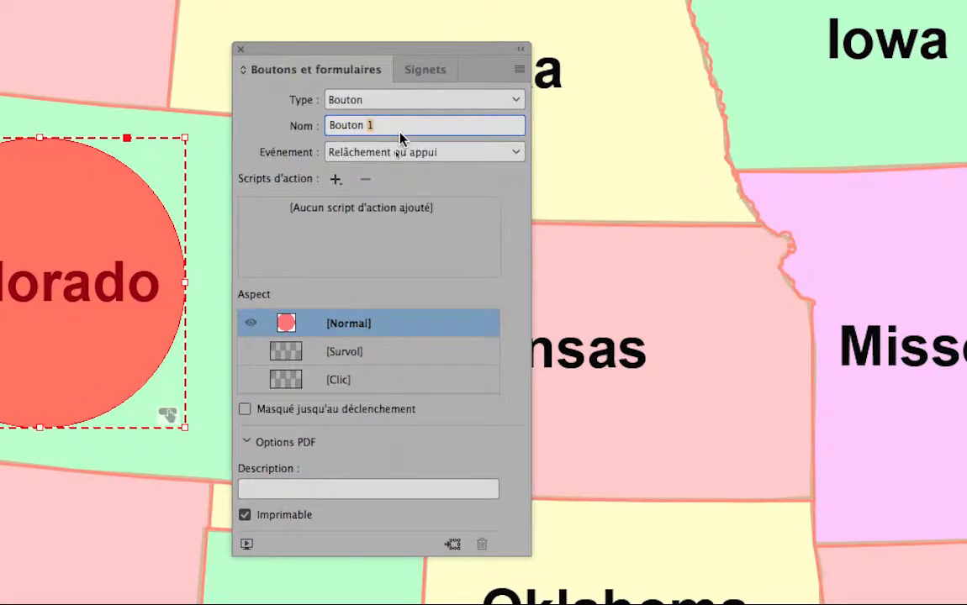
key(BackSpace)
key(BackSpace)
text(-colorado)
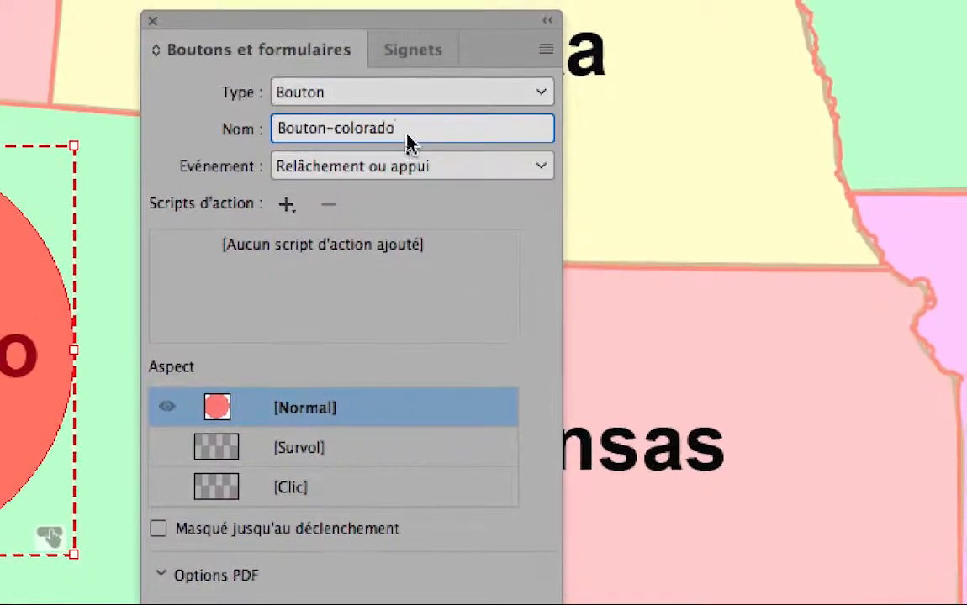
drag(412, 81, 284, 78)
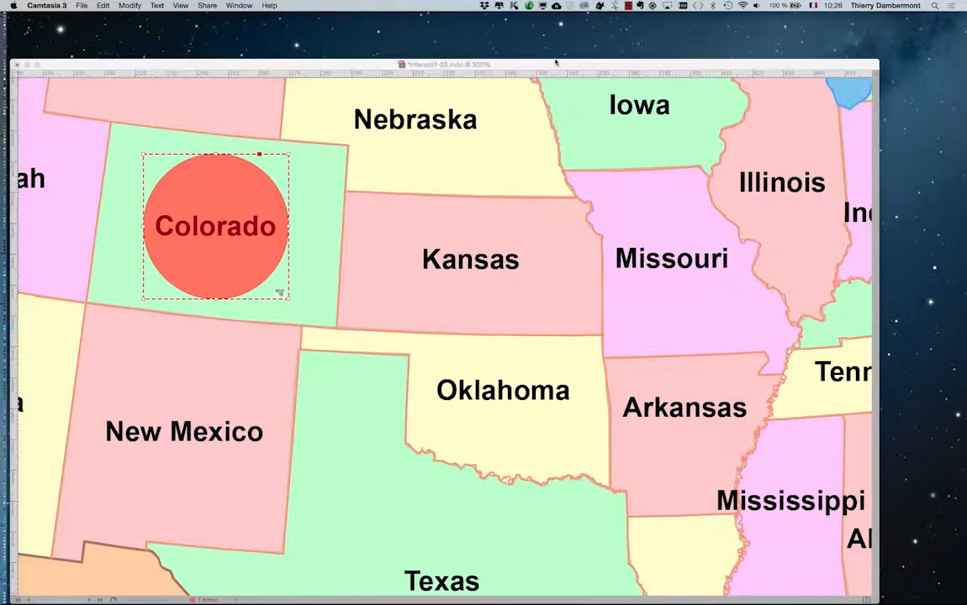
Unlock the layer "information sur les états" and make it the active layer
click(555, 62)
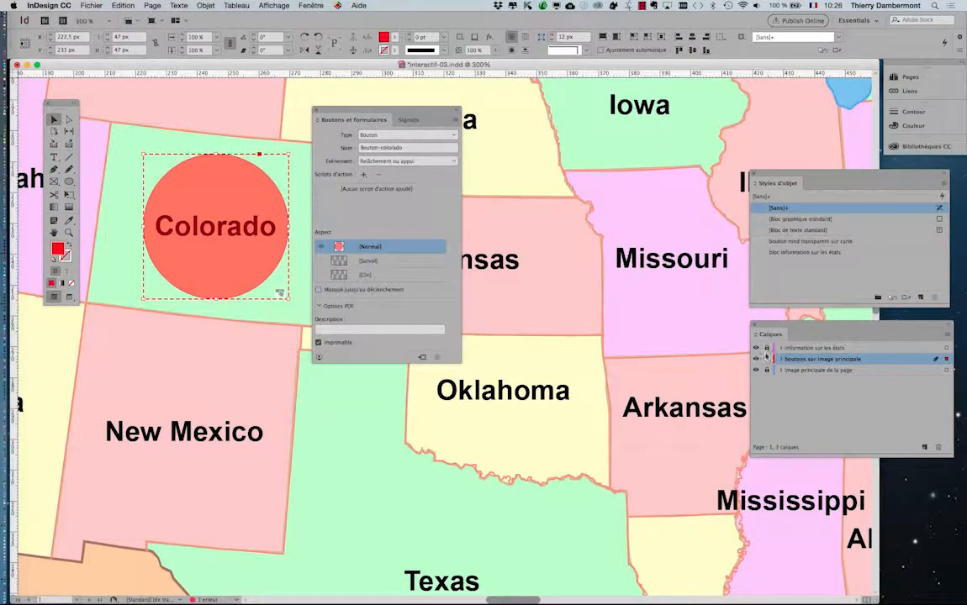
drag(772, 326, 541, 186)
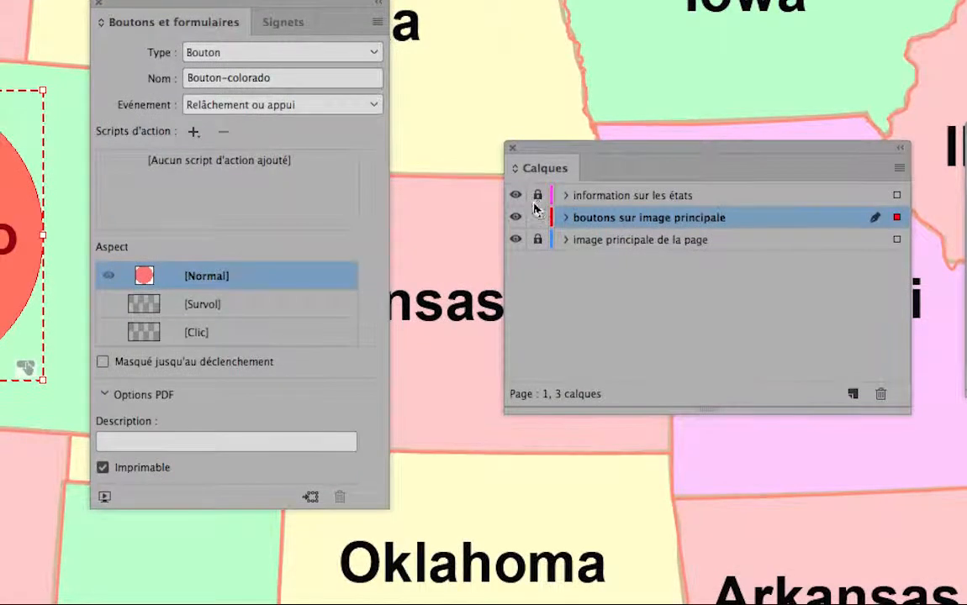
click(530, 230)
click(560, 204)
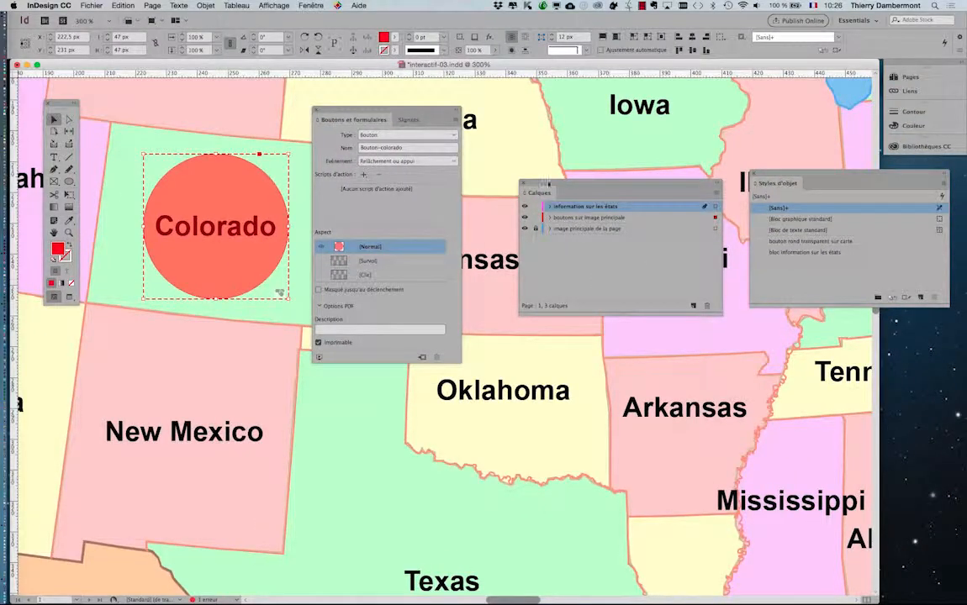
Select the green text frame beside the map and arrange the floating panels so they no longer cover it
drag(547, 182, 126, 397)
drag(351, 112, 741, 108)
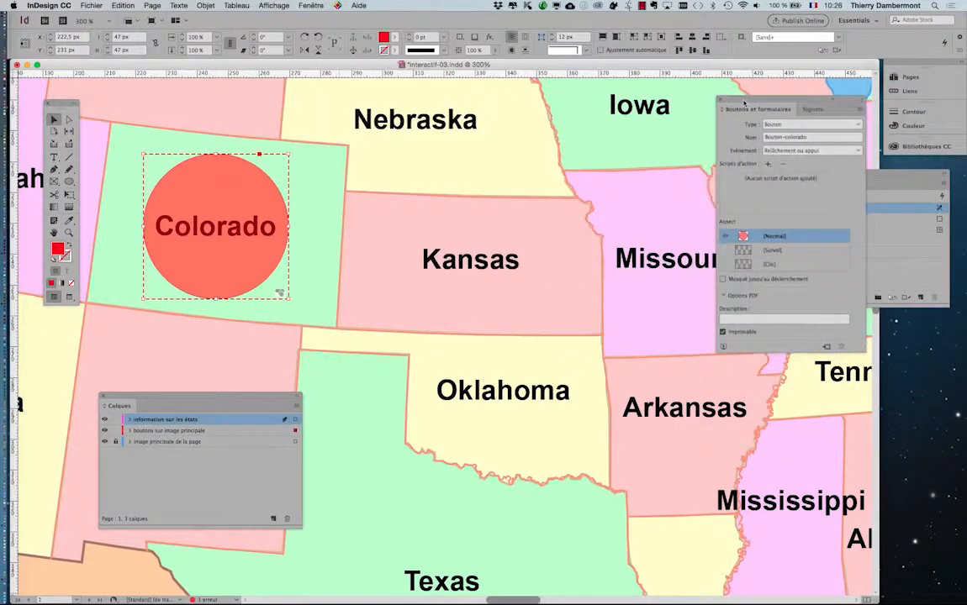
scroll(627, 322, down, 5)
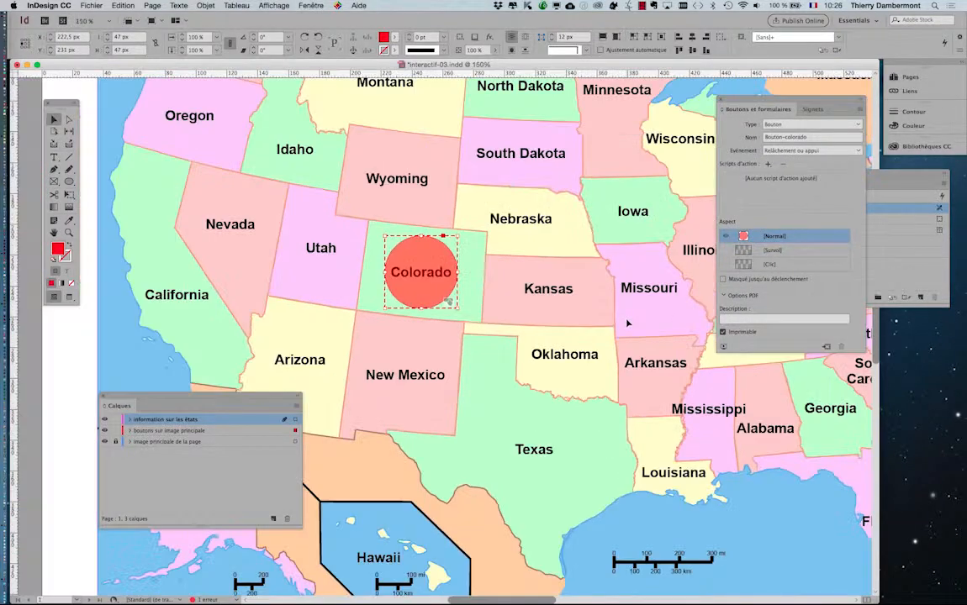
scroll(632, 318, right, 10)
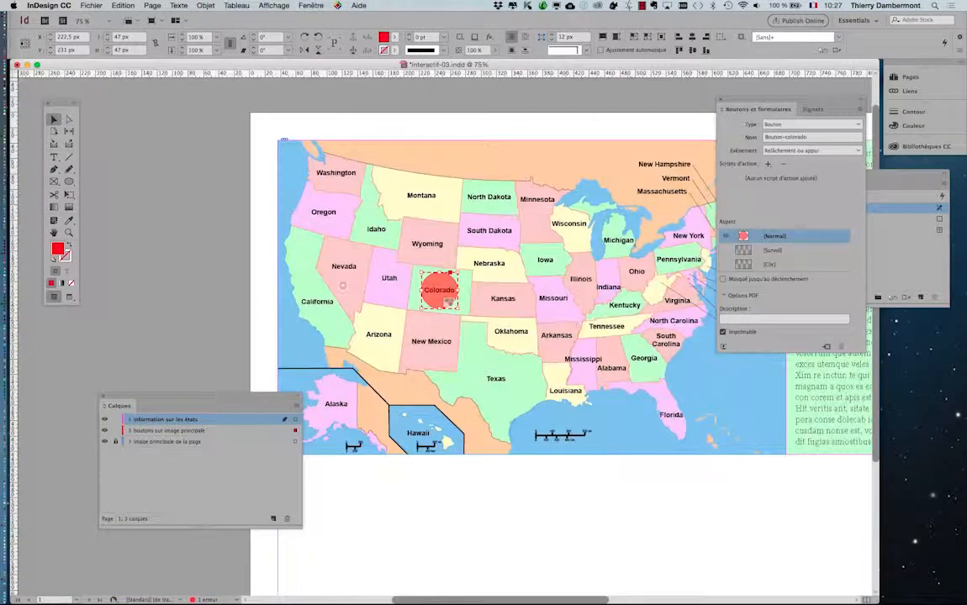
click(637, 261)
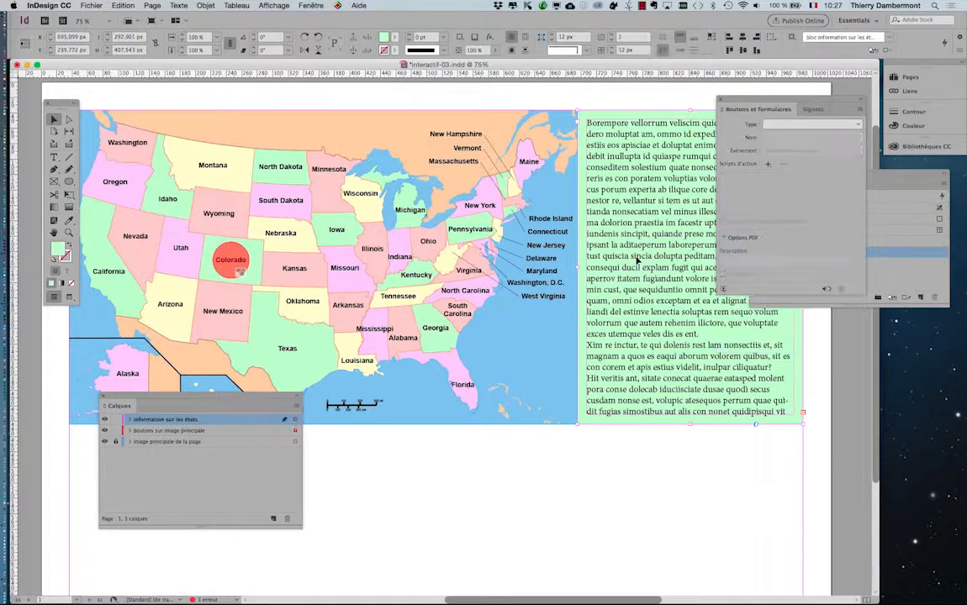
scroll(407, 265, right, 8)
scroll(408, 264, left, 4)
scroll(408, 265, up, 2)
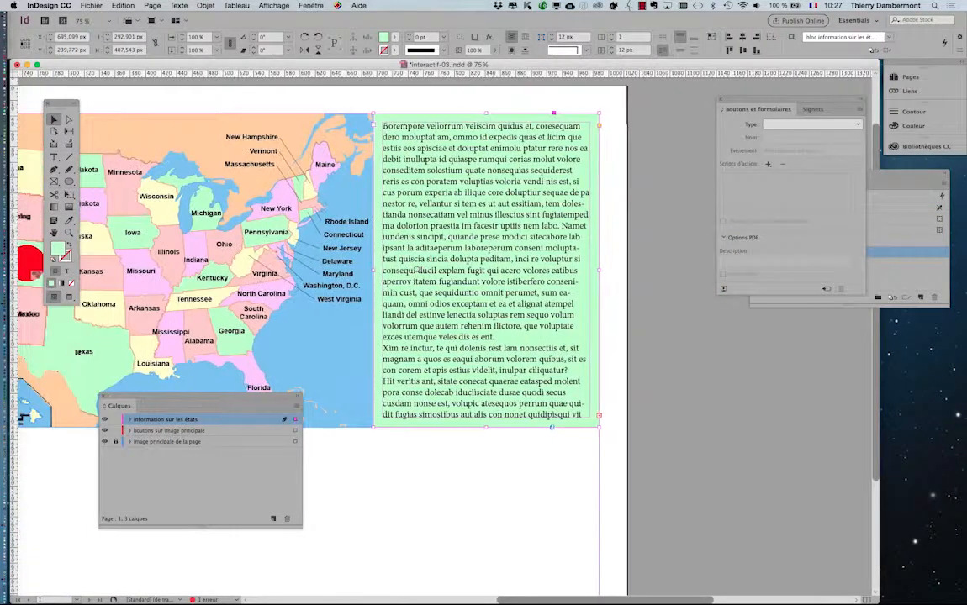
drag(745, 98, 635, 100)
drag(786, 174, 469, 477)
drag(623, 97, 664, 127)
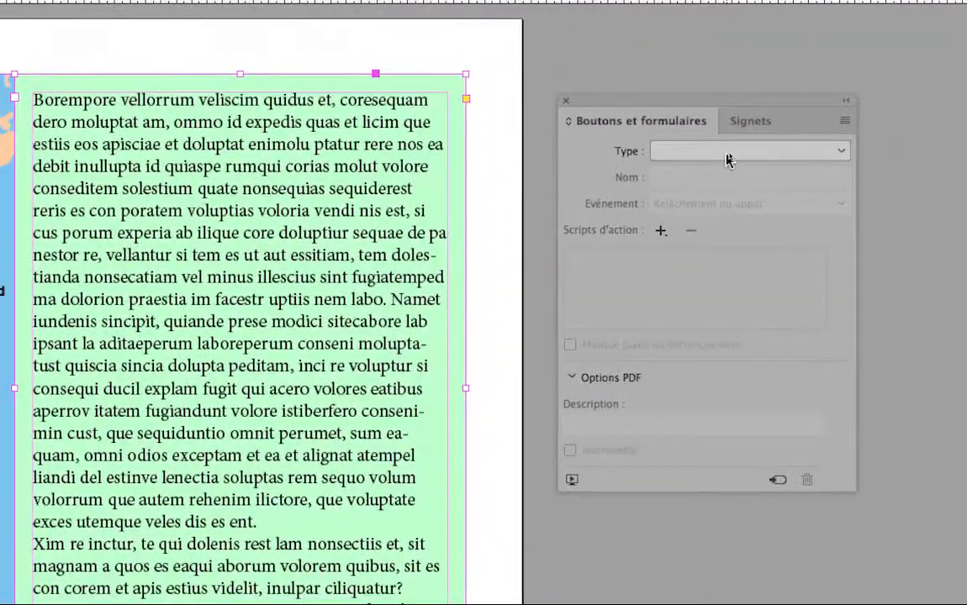
Convert the green text frame to an interactive object of type Bouton and name it Bouton-texte-colorado
click(943, 188)
click(727, 166)
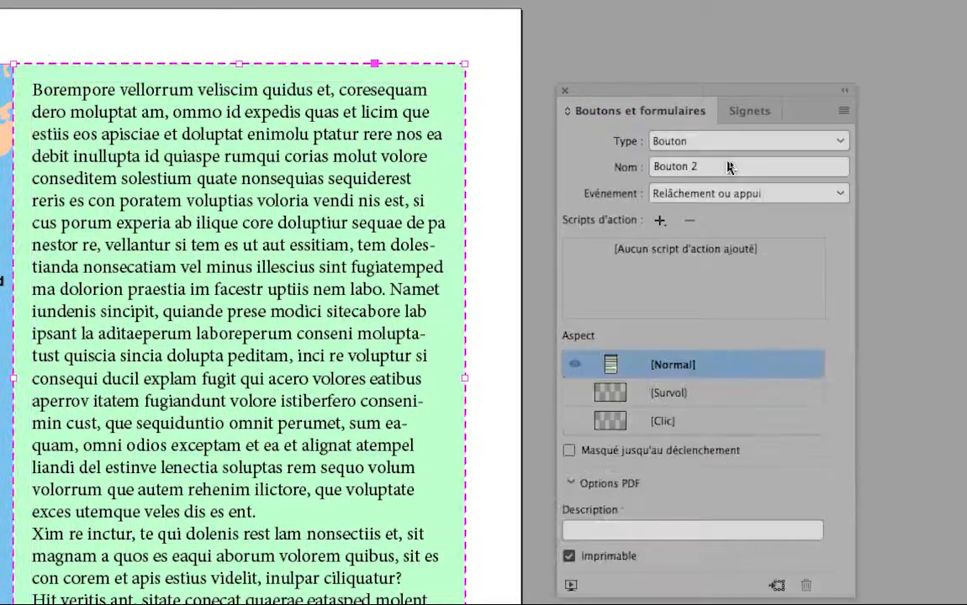
click(721, 168)
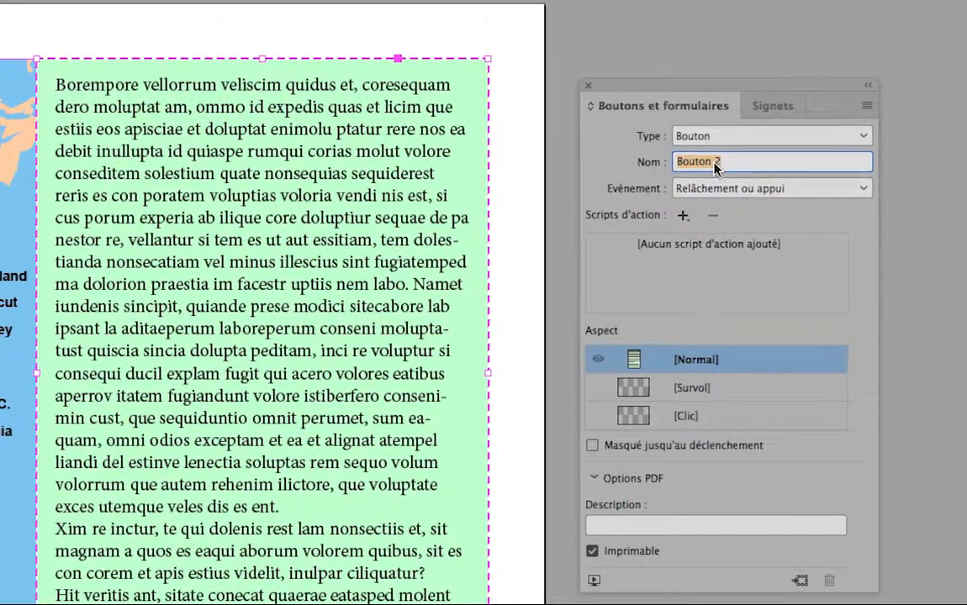
click(770, 163)
key(BackSpace)
key(BackSpace)
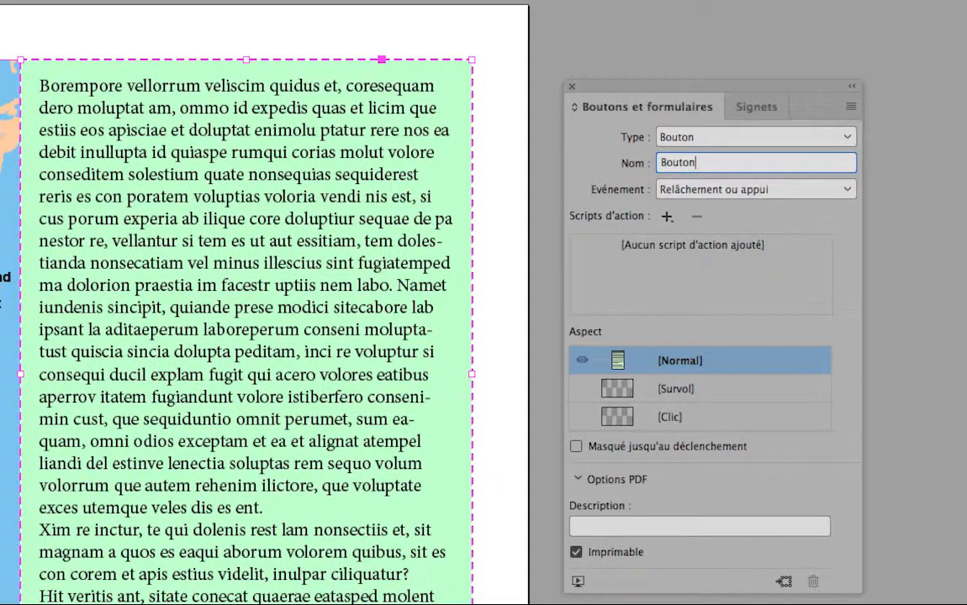
text(-texte-color)
text(adi)
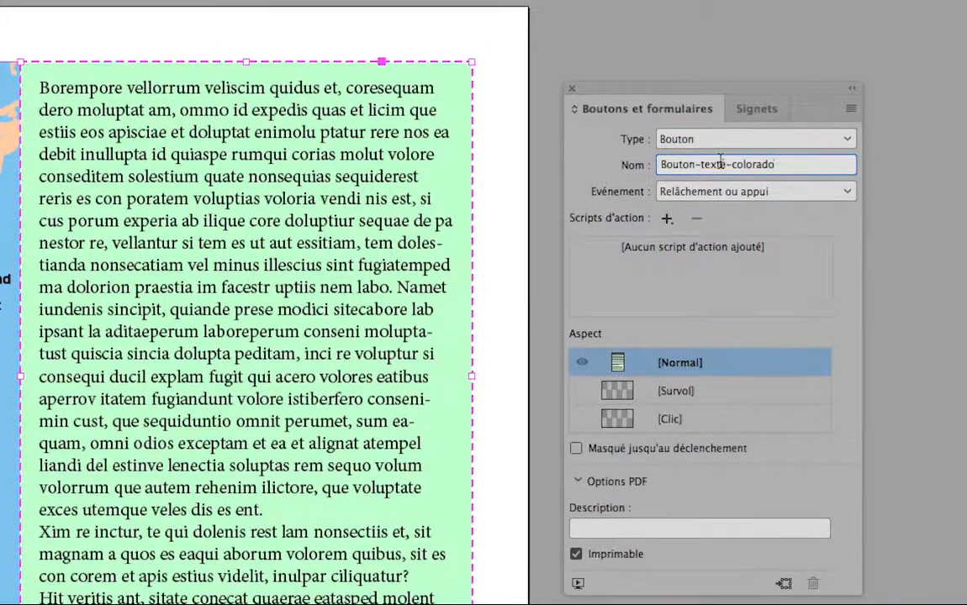
Shorten the text frame button's name to Texte-Colorado, with a capital T and a capital C
drag(704, 163, 676, 148)
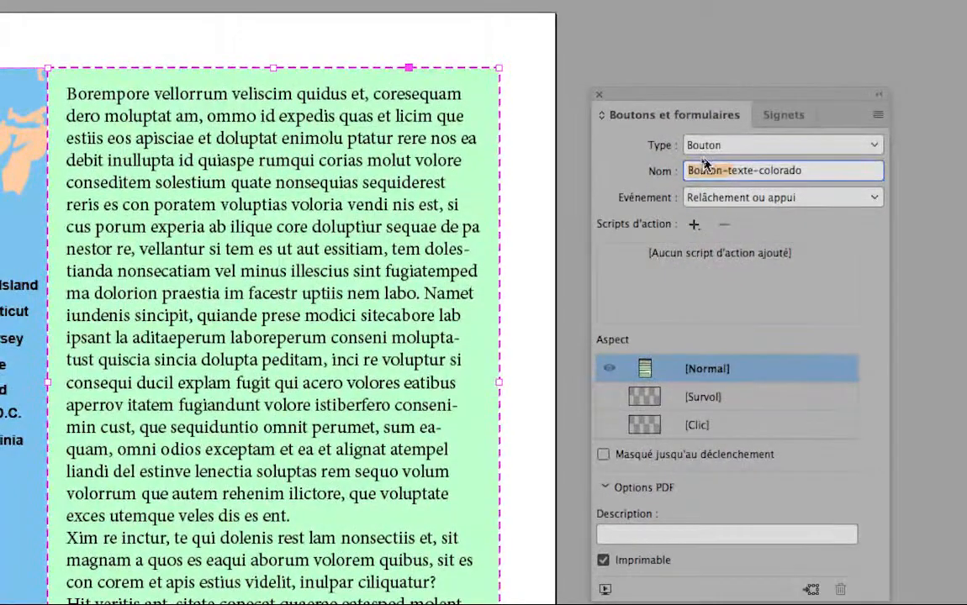
text(T)
drag(771, 170, 706, 170)
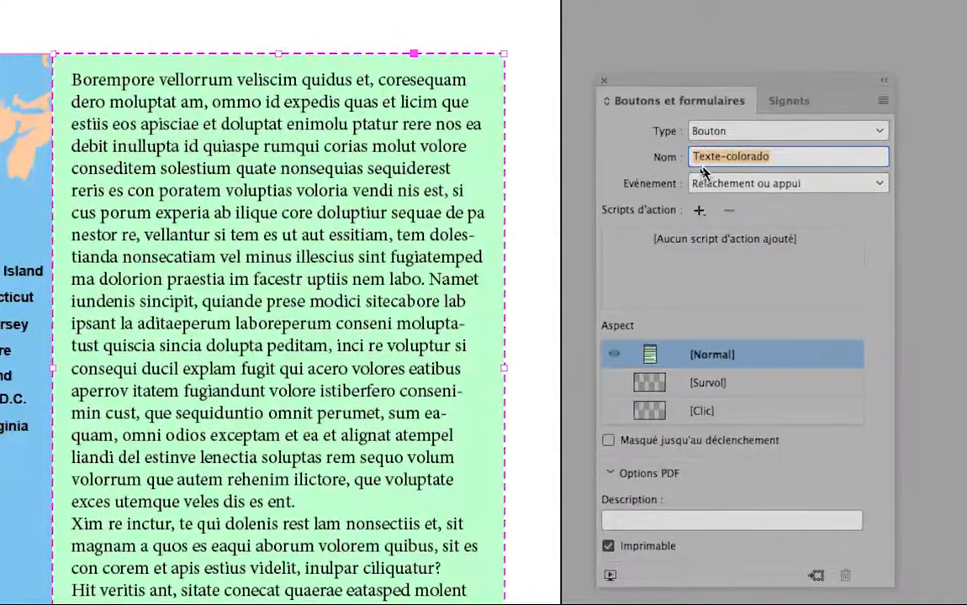
click(720, 165)
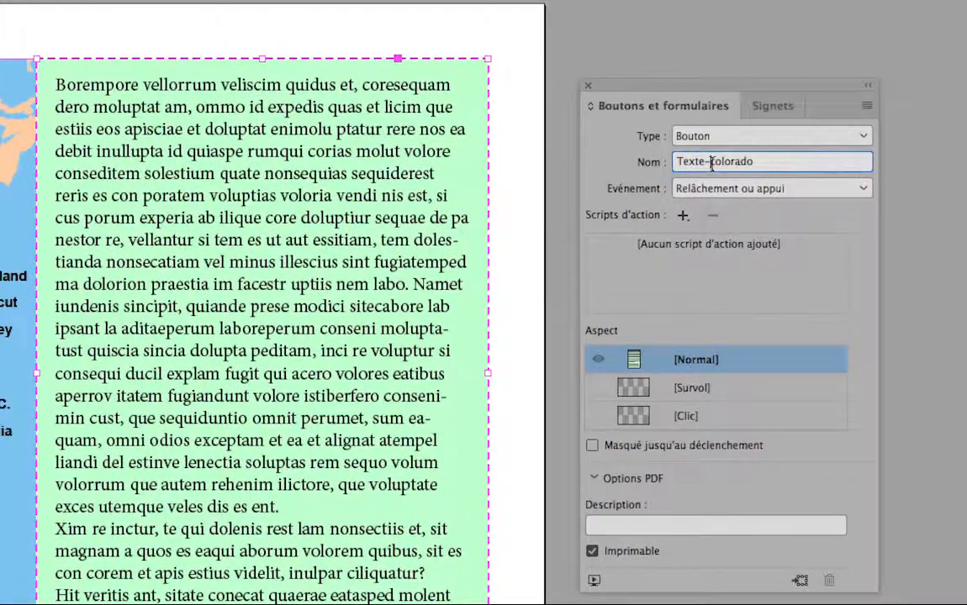
key(BackSpace)
text(C)
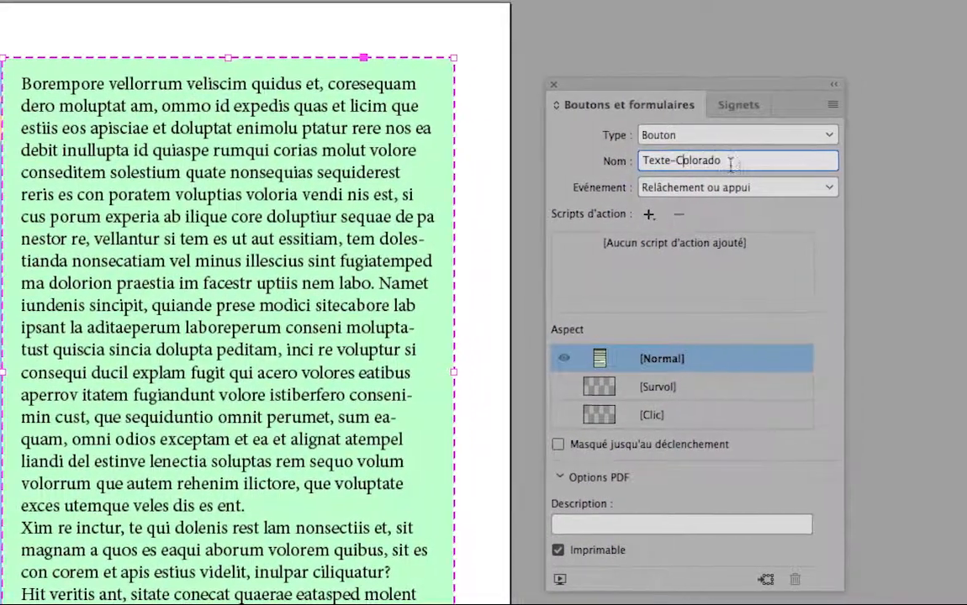
click(730, 164)
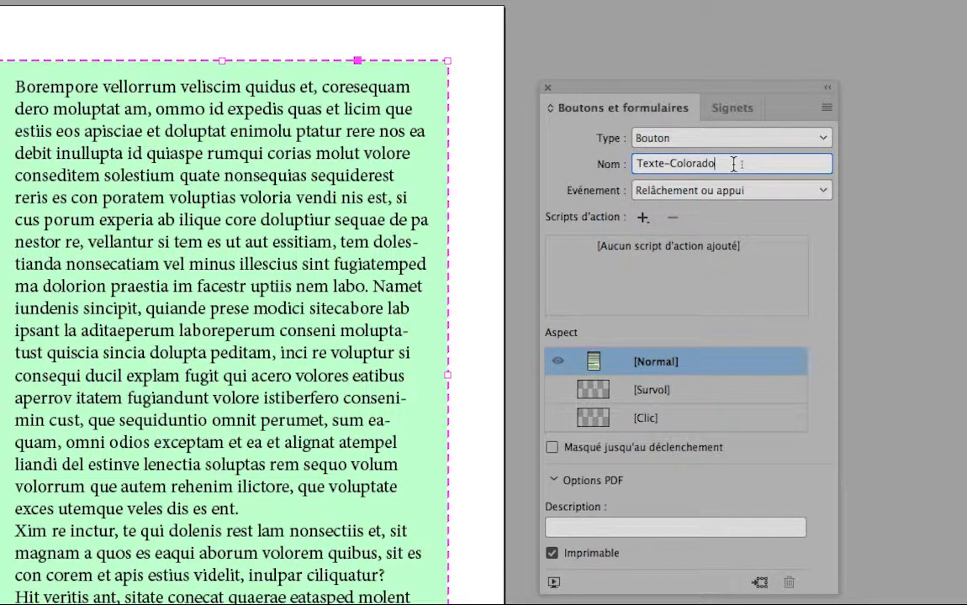
drag(734, 164, 619, 164)
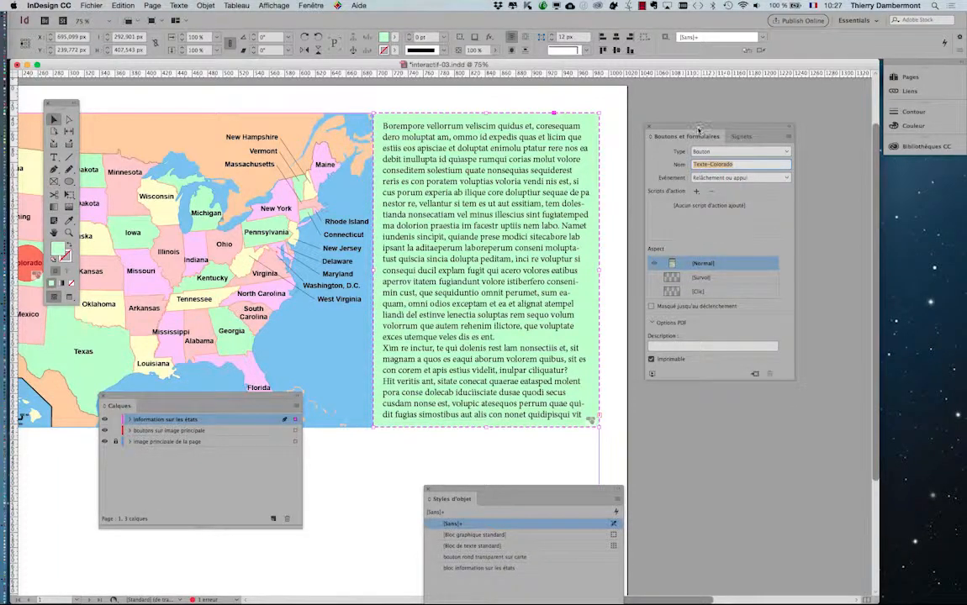
Spread out the floating panels, bring Calques over the page, and lock the layer "boutons sur image principale"
drag(699, 128, 810, 101)
drag(491, 487, 813, 385)
drag(206, 395, 592, 489)
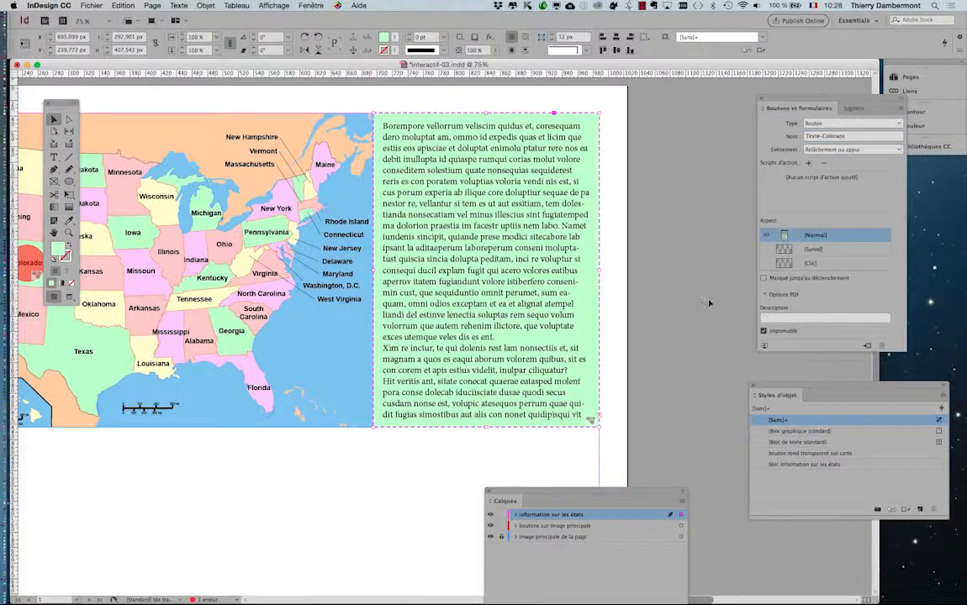
drag(571, 490, 674, 151)
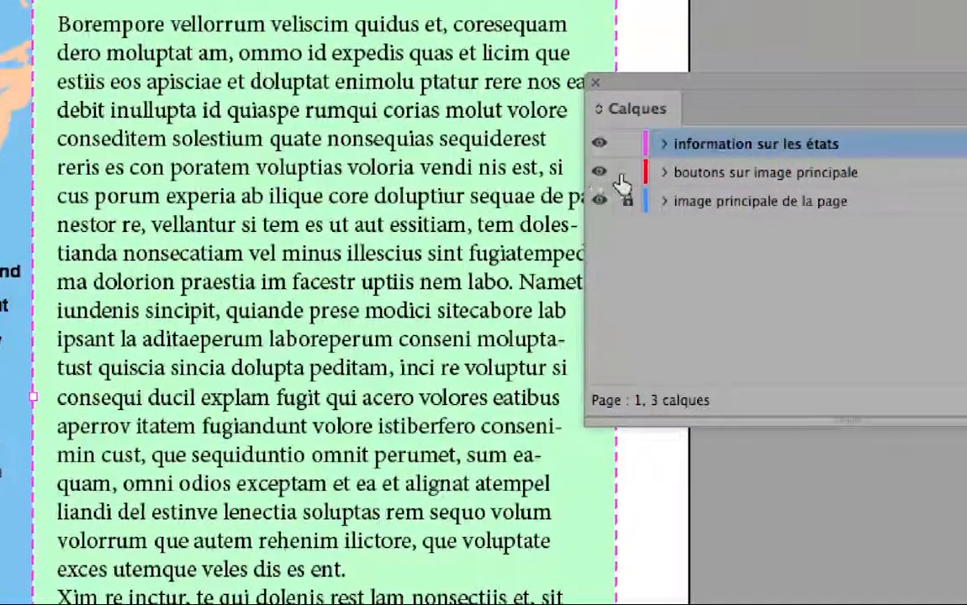
click(624, 172)
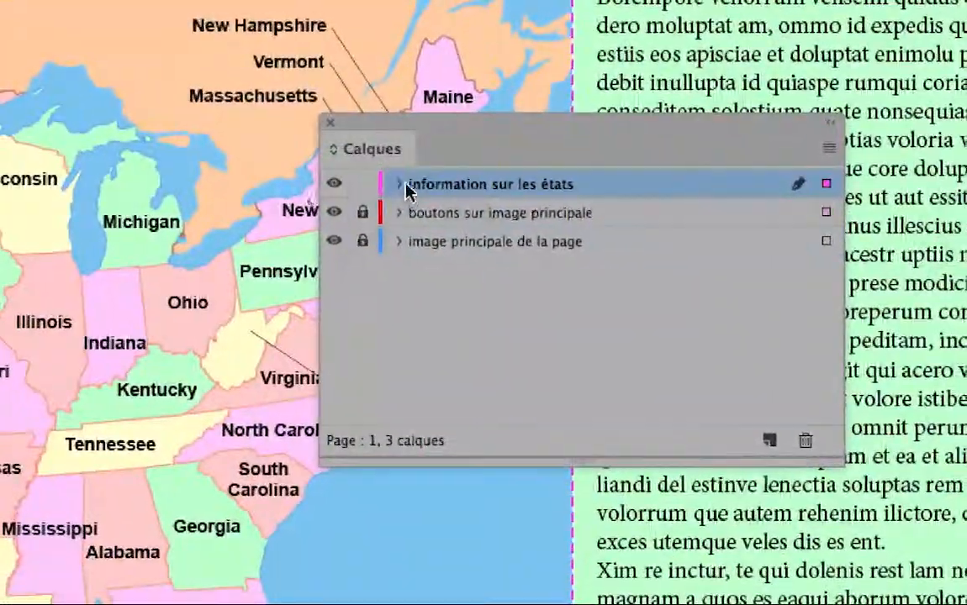
Expand the layer "information sur les états" through Texte-Colorado and [Normal] to the nested text frame, resizing Calques to read the entries
click(407, 190)
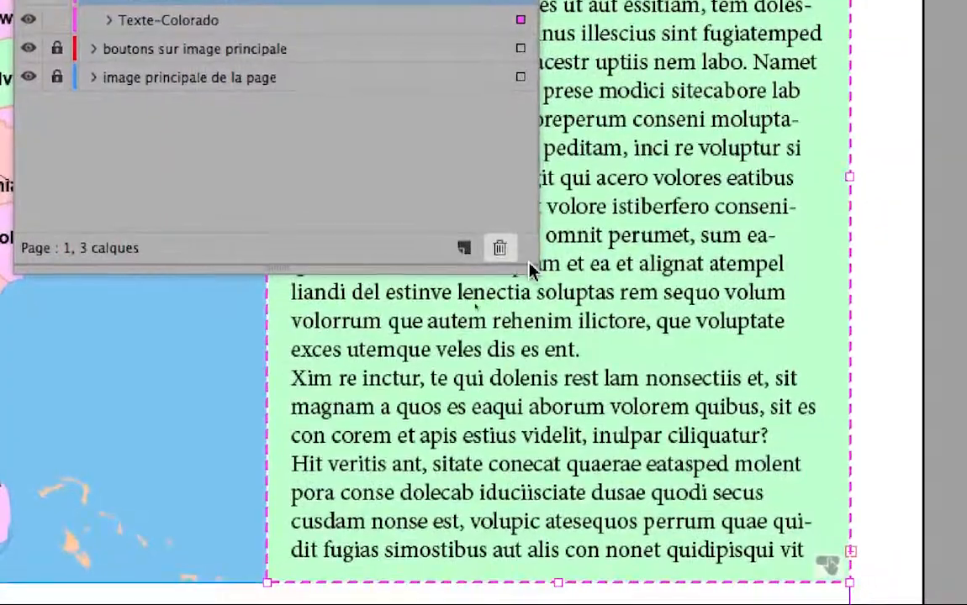
drag(531, 265, 882, 267)
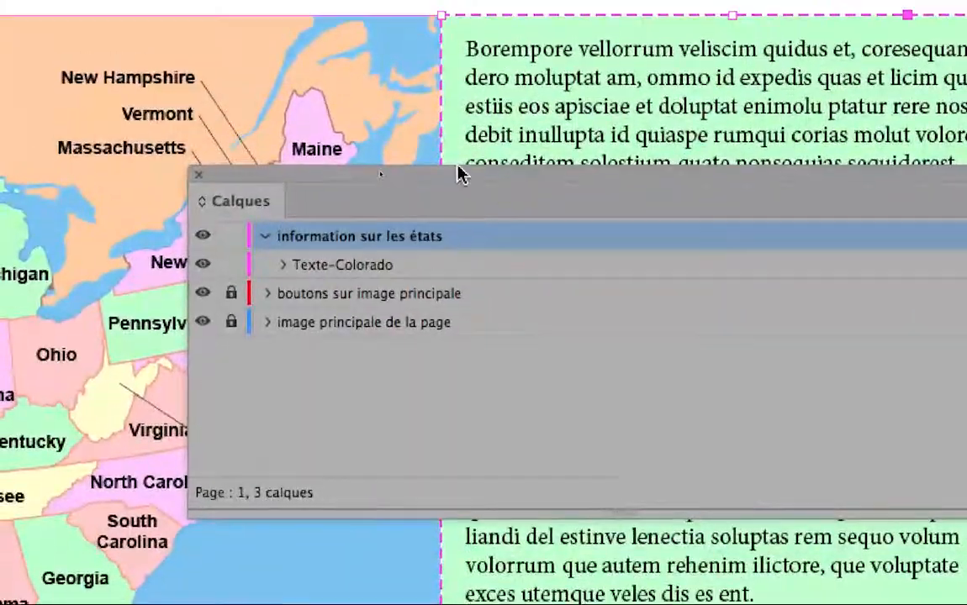
drag(461, 174, 395, 141)
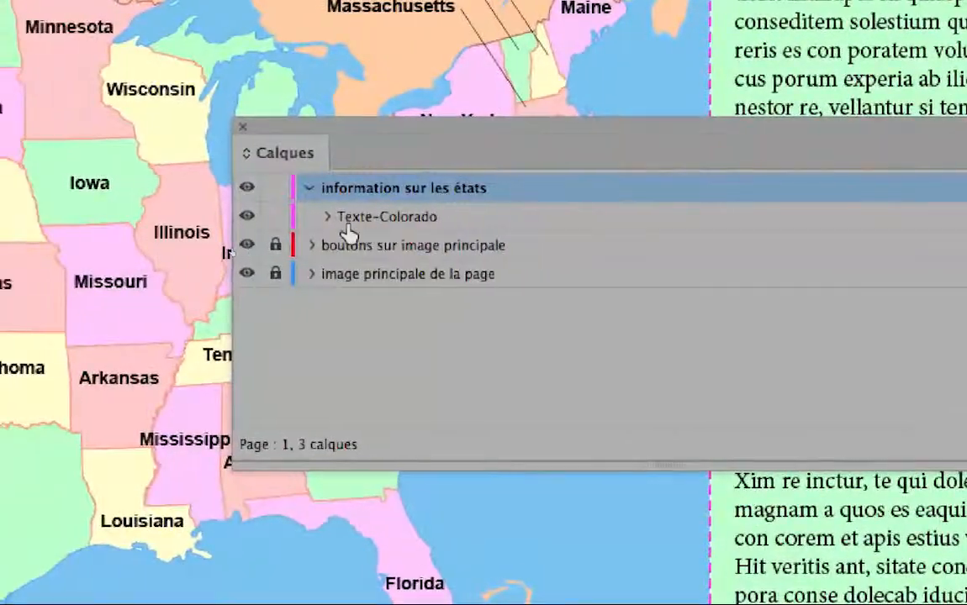
click(316, 217)
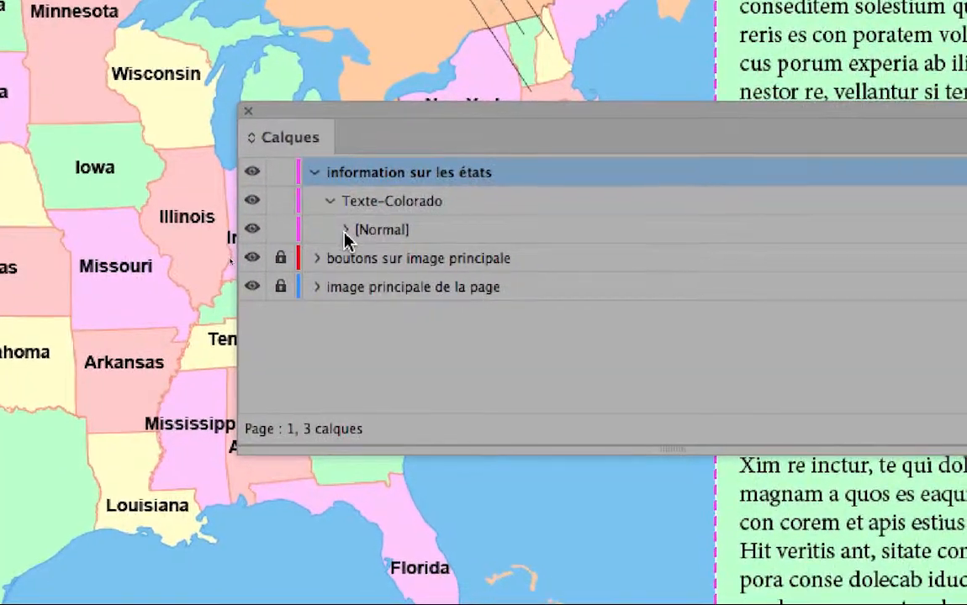
click(345, 230)
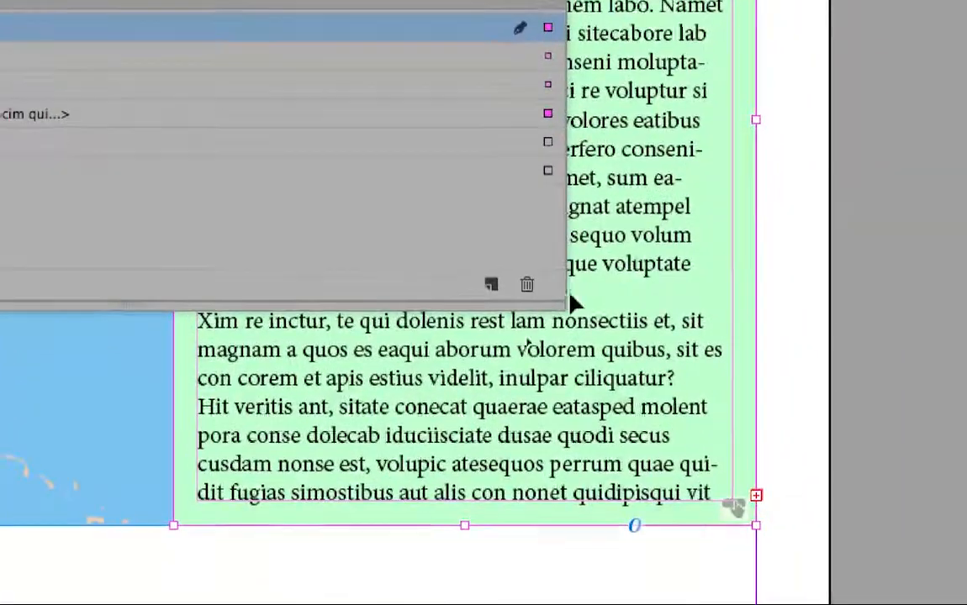
drag(628, 433, 308, 403)
drag(477, 294, 418, 295)
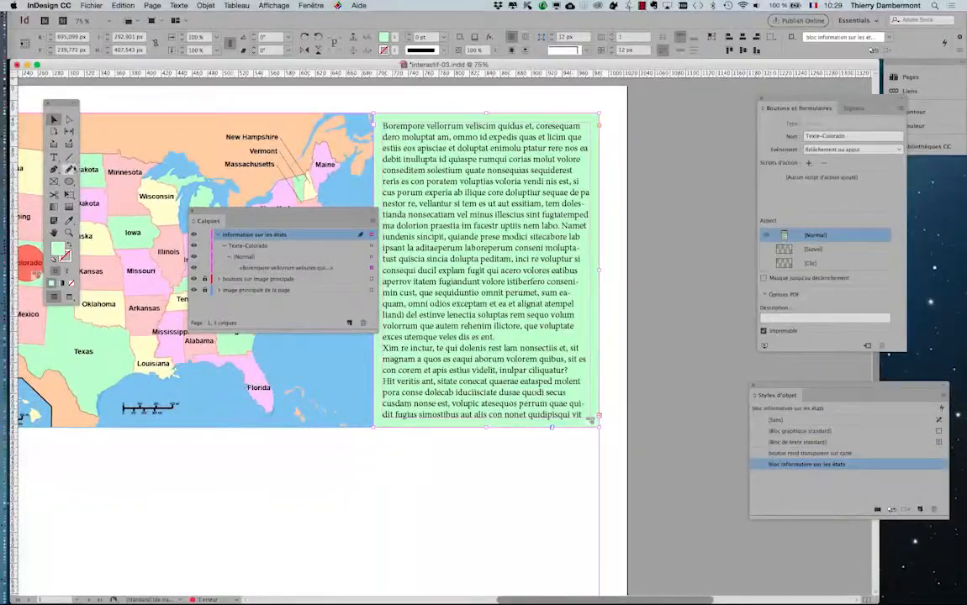
Check with the Type tool that the text inside the green button frame can still be selected and edited
click(54, 157)
drag(385, 127, 500, 148)
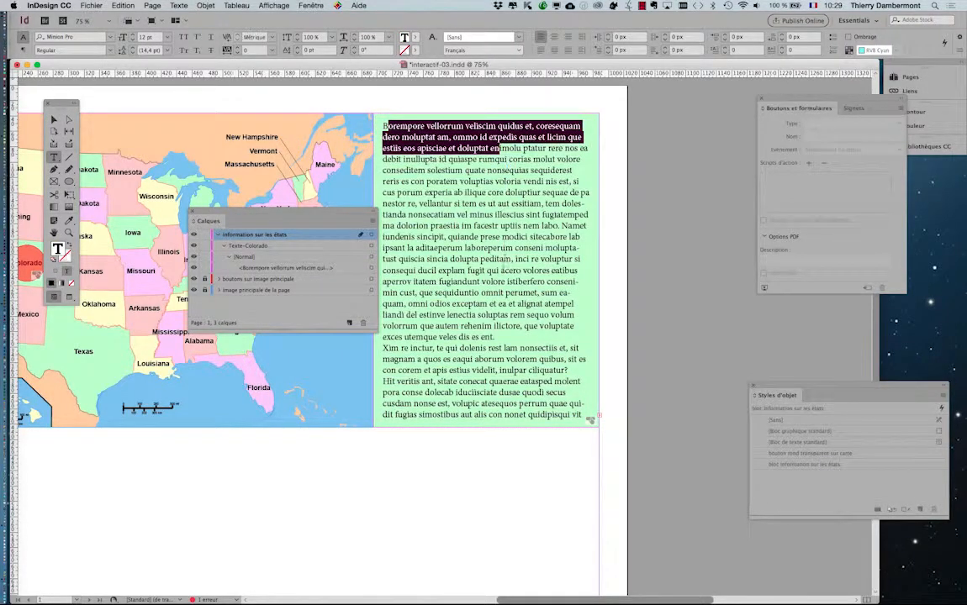
click(514, 349)
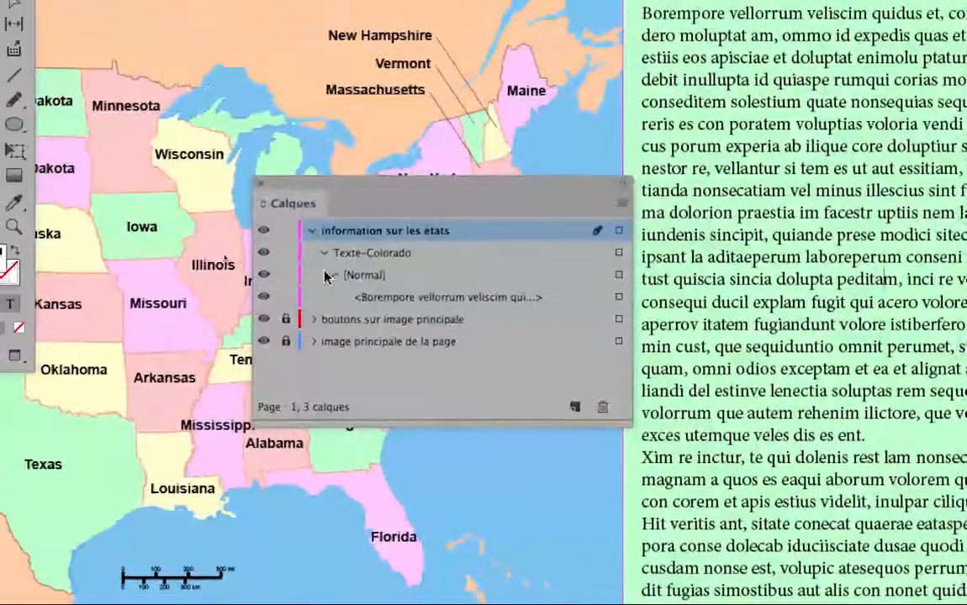
Collapse the [Normal] and Texte-Colorado entries in the layer list, and move Calques farther from the green text frame
click(326, 277)
click(324, 252)
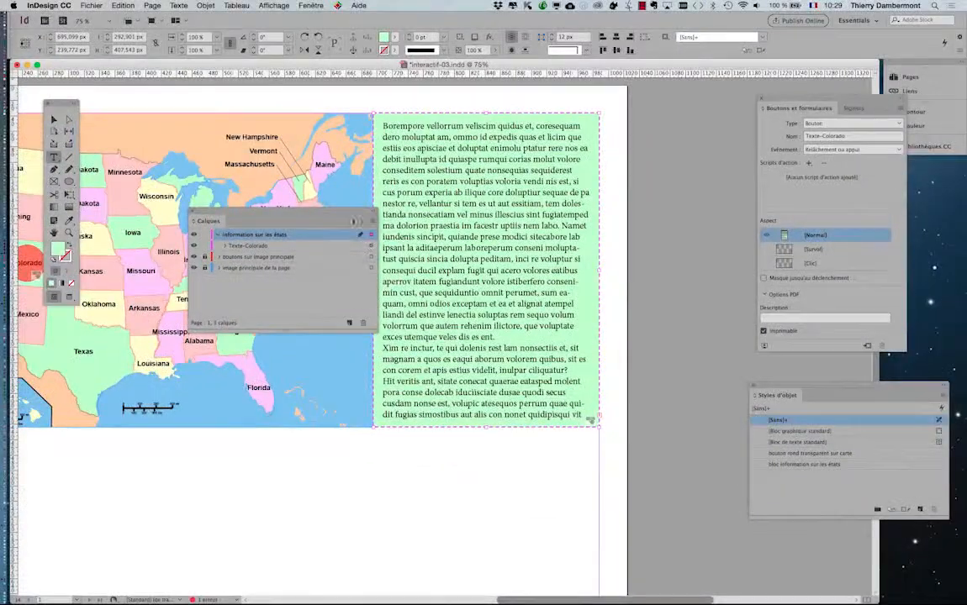
drag(253, 222, 195, 165)
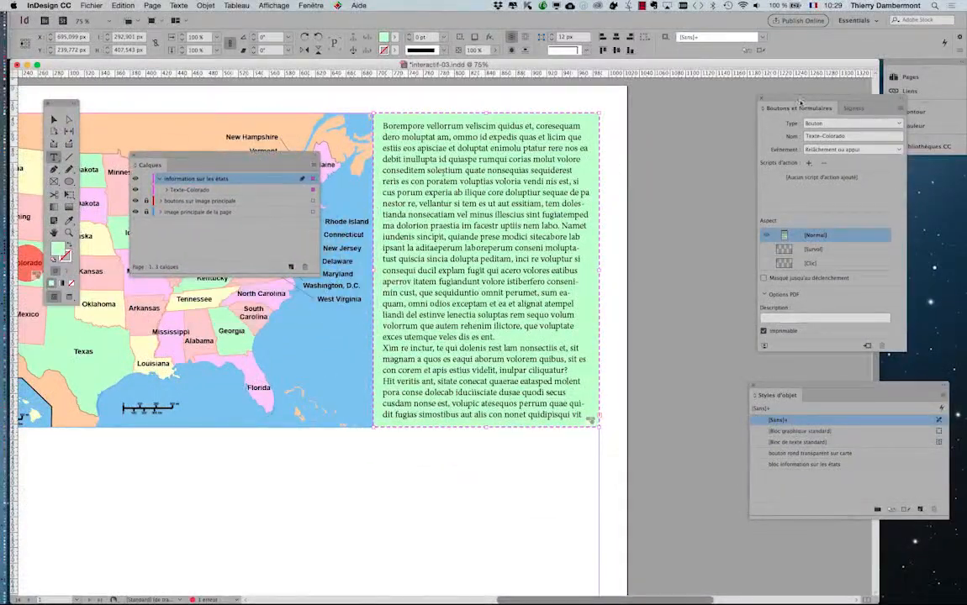
Convert the Texte-Colorado button back to a plain text frame, keeping the Boutons et formulaires settings beside the page
drag(812, 99, 591, 145)
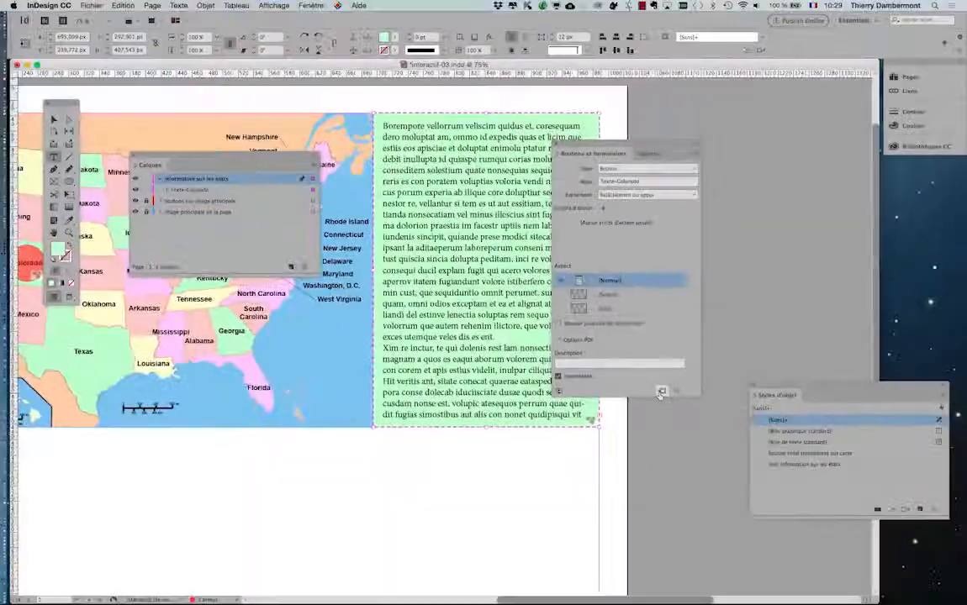
click(661, 391)
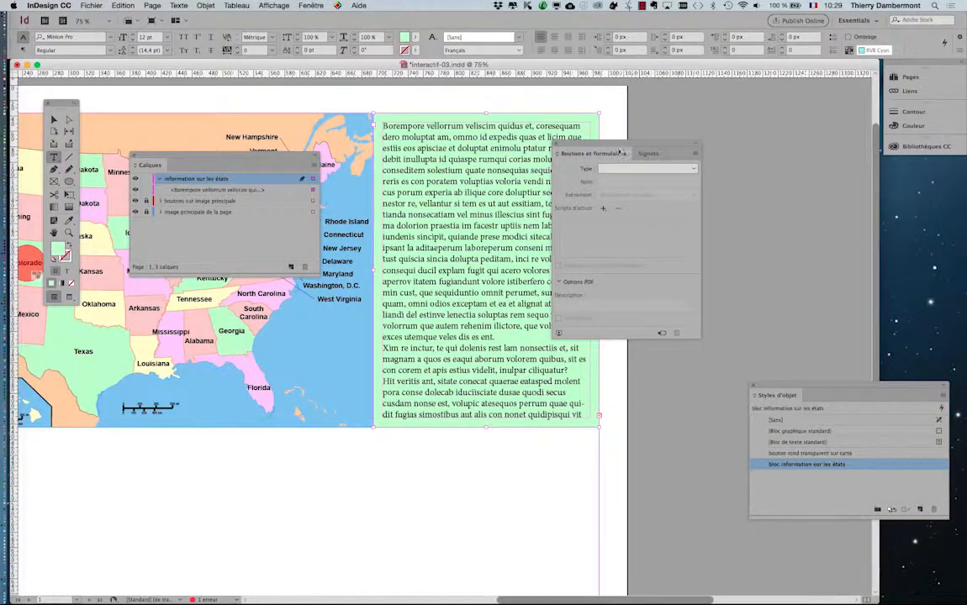
drag(619, 151, 702, 143)
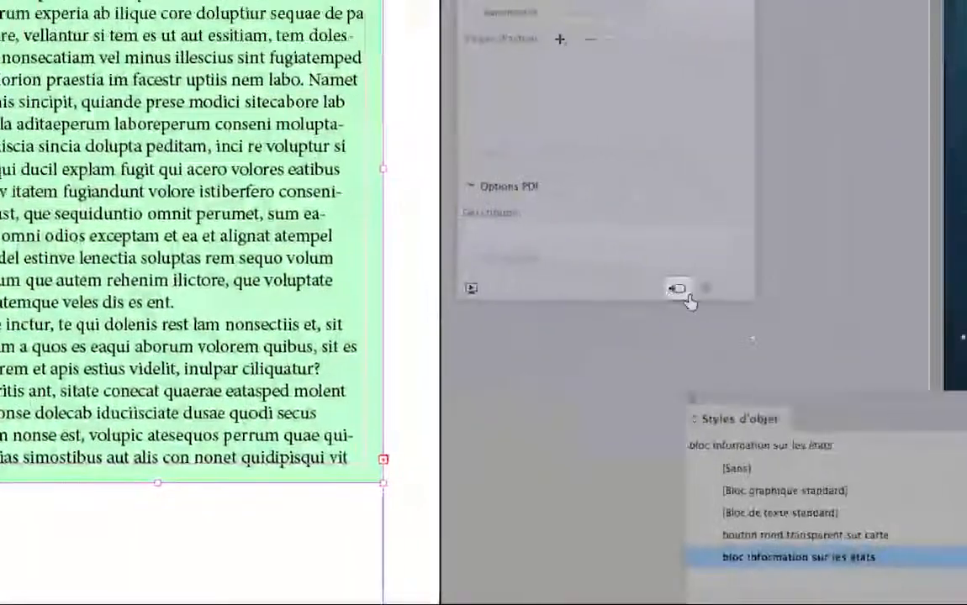
Convert the green text frame to a button again and separate Styles d'objet from the Boutons et formulaires settings
click(681, 289)
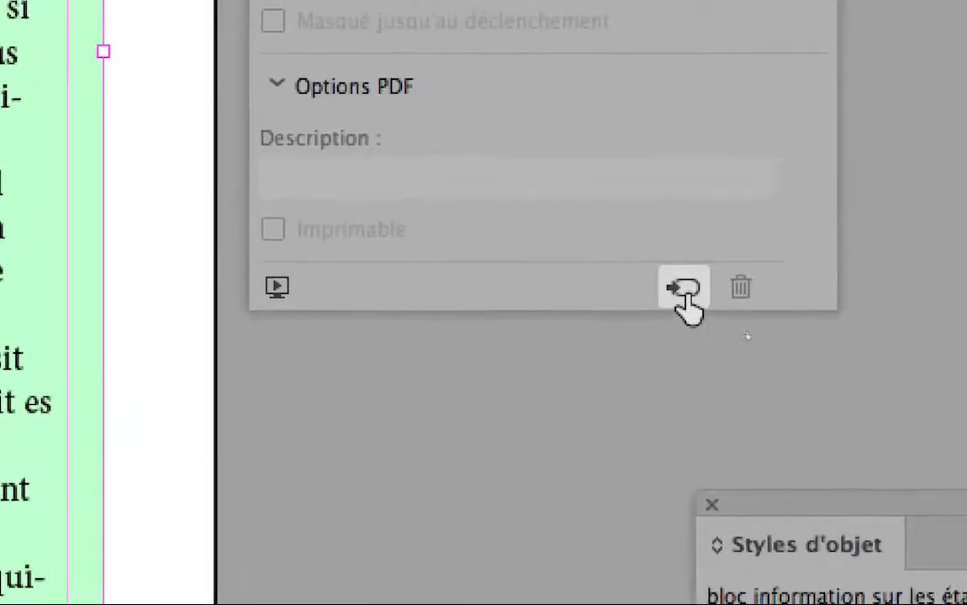
click(685, 295)
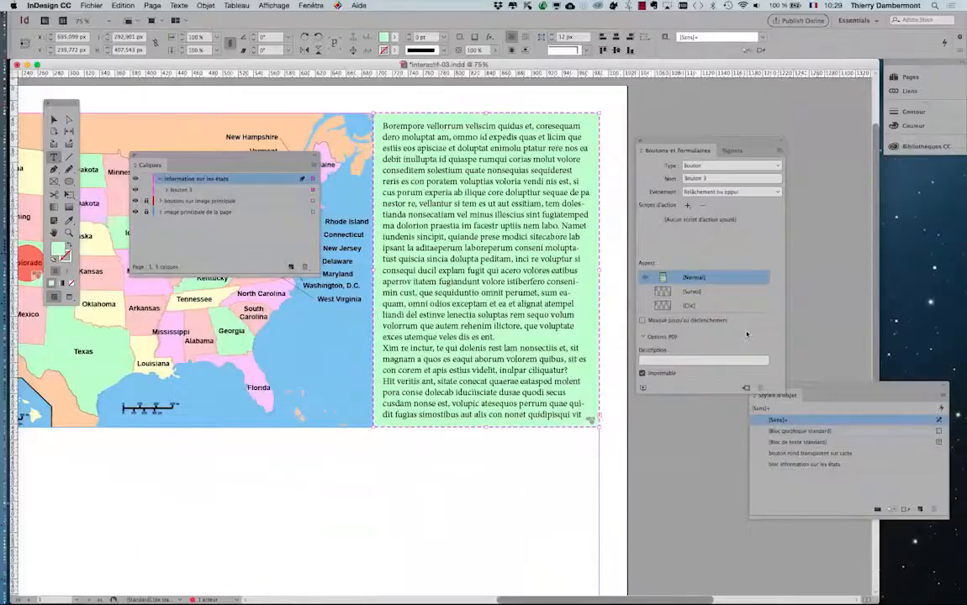
drag(803, 393, 792, 467)
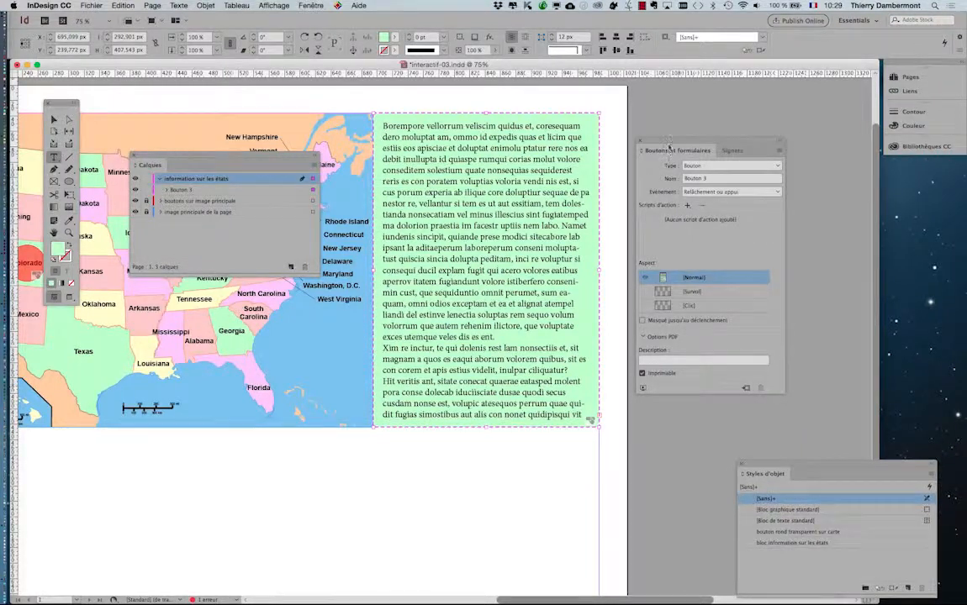
drag(667, 141, 670, 108)
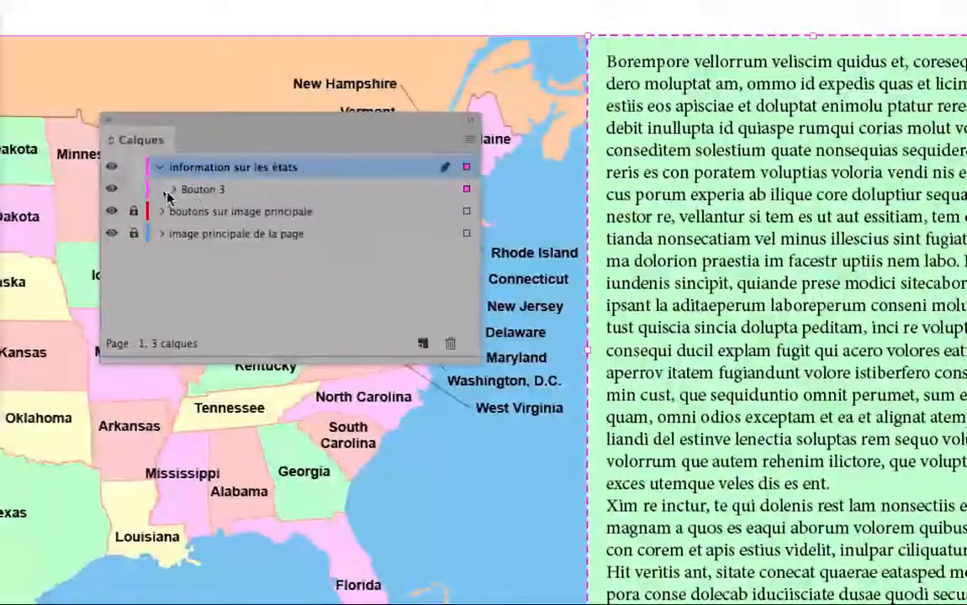
Expand the new button's entry in the layer list, select the text frame nested in its [Normal] state, and collapse the entry
click(165, 193)
click(181, 212)
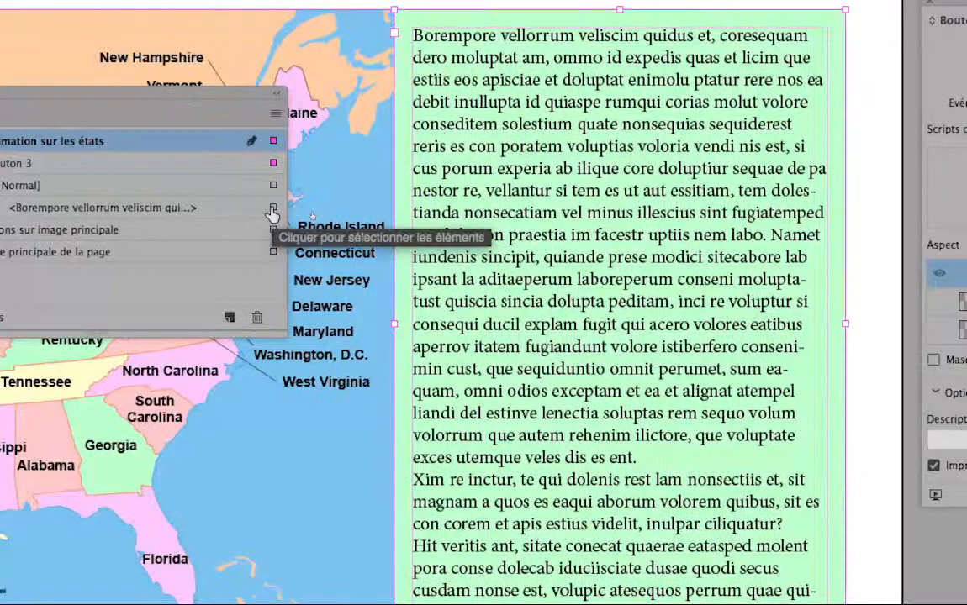
click(286, 202)
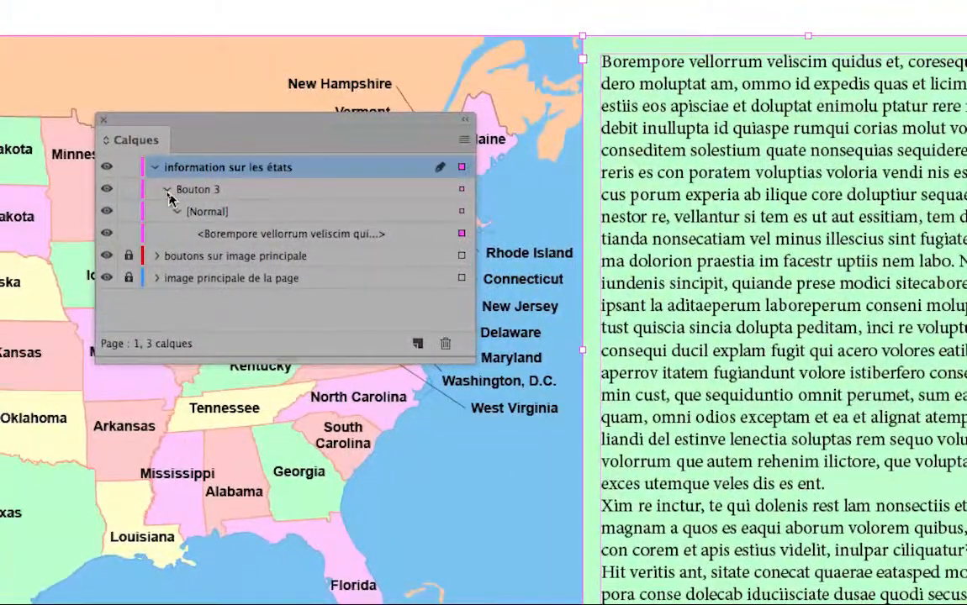
click(168, 193)
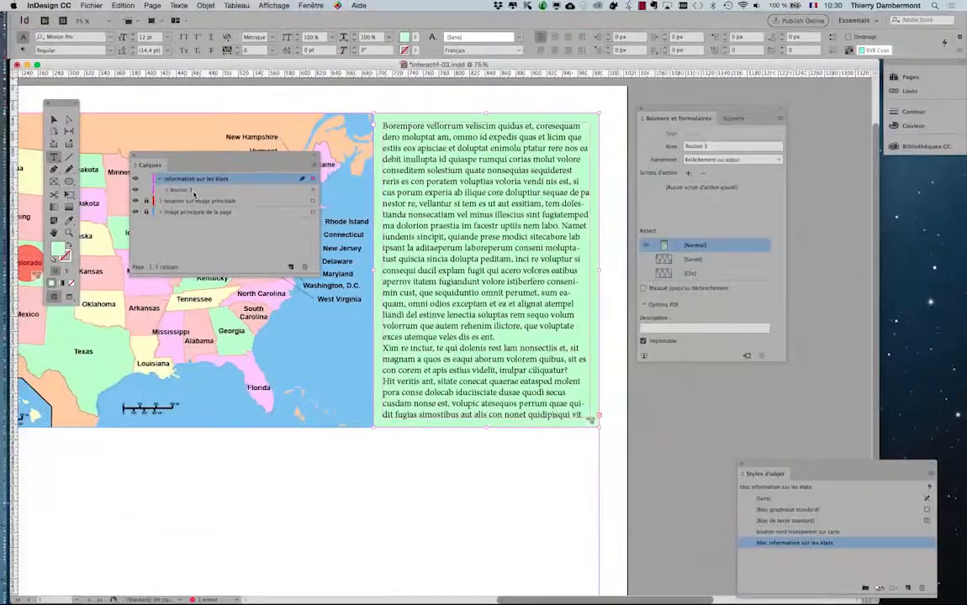
Move Calques down off the upper map and rename the text frame's button as Texte-Colorado
drag(256, 157, 226, 392)
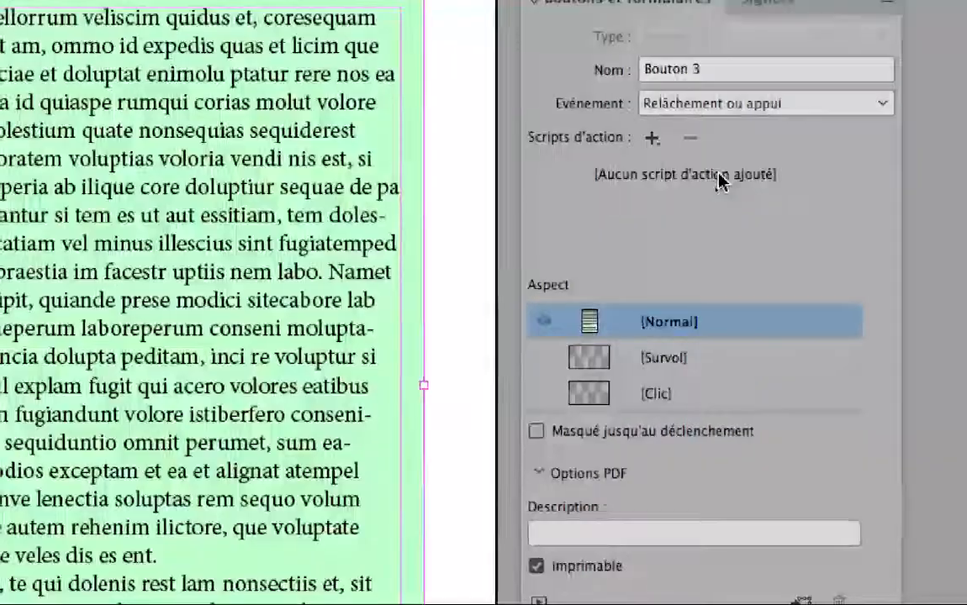
click(702, 18)
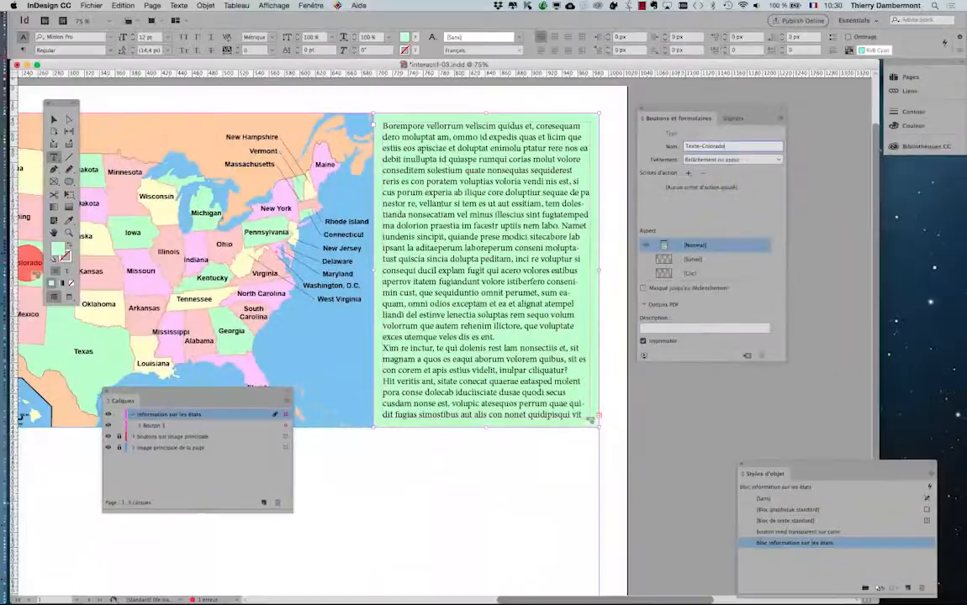
Confirm the Texte-Colorado name, clear the selection, and select the green text button as a whole object
key(Return)
key(super+shift+a)
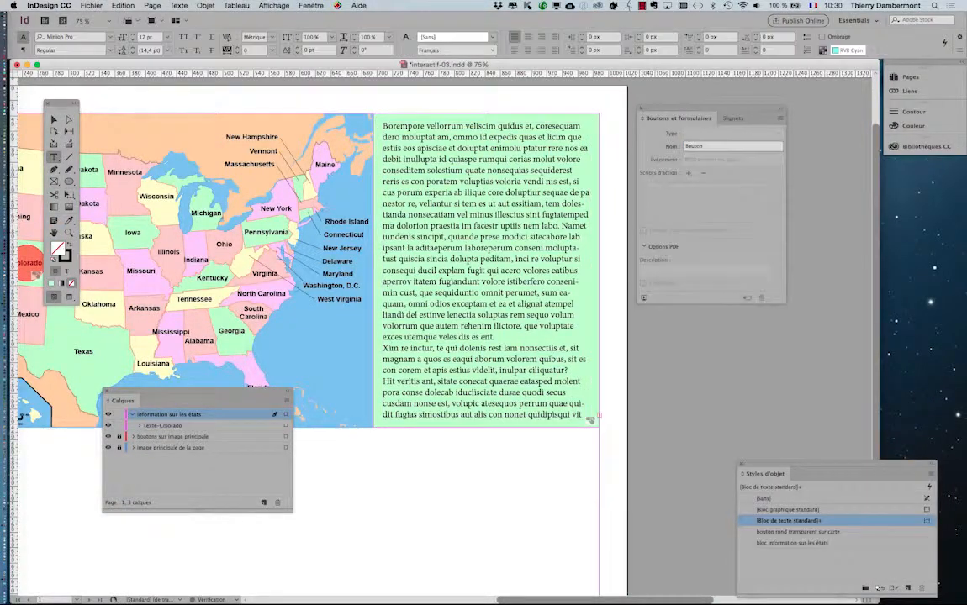
key(v)
click(590, 419)
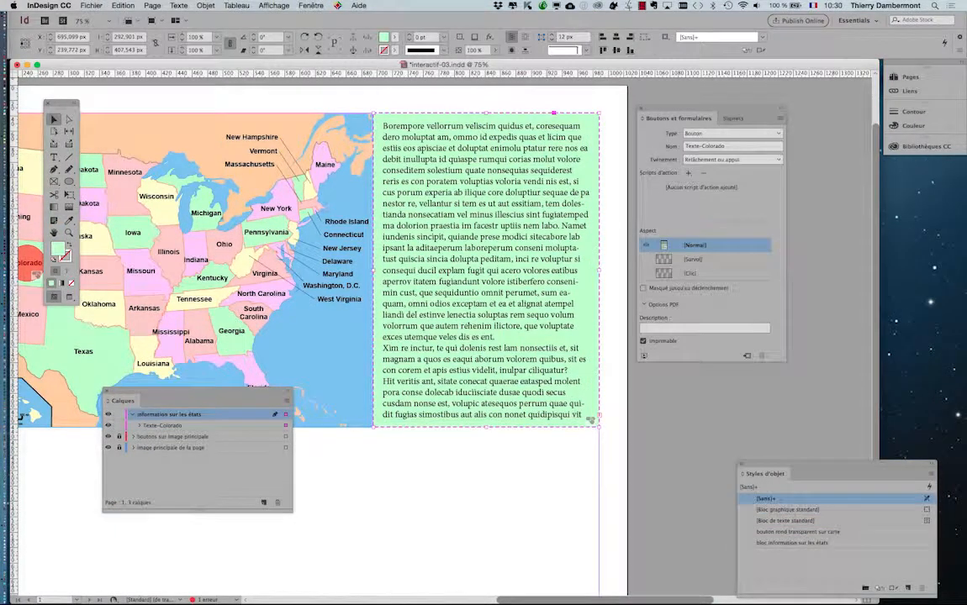
Place Calques over the map, expand Texte-Colorado down to its [Normal] state, and select the text frame nested inside it
drag(256, 392, 391, 165)
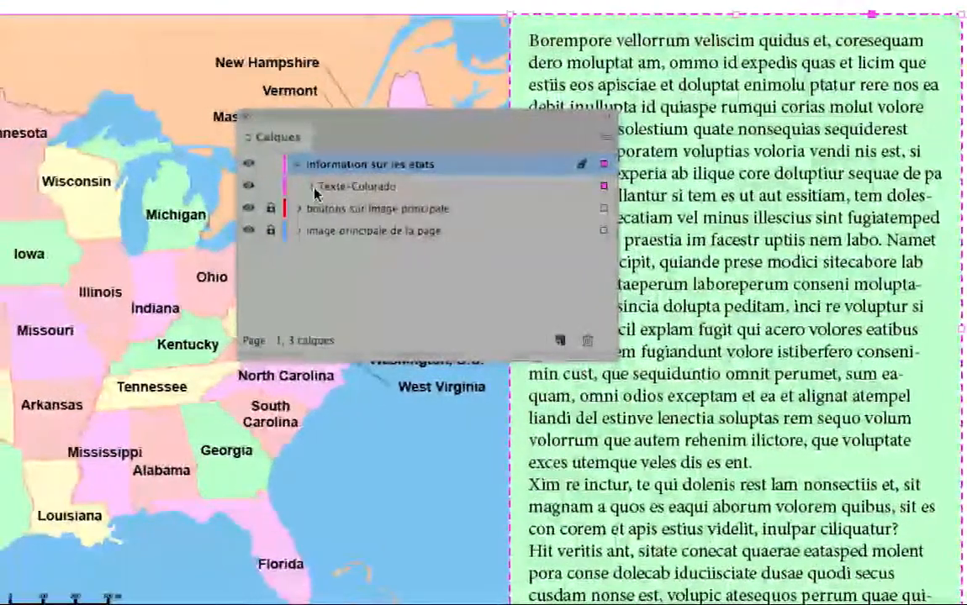
click(160, 235)
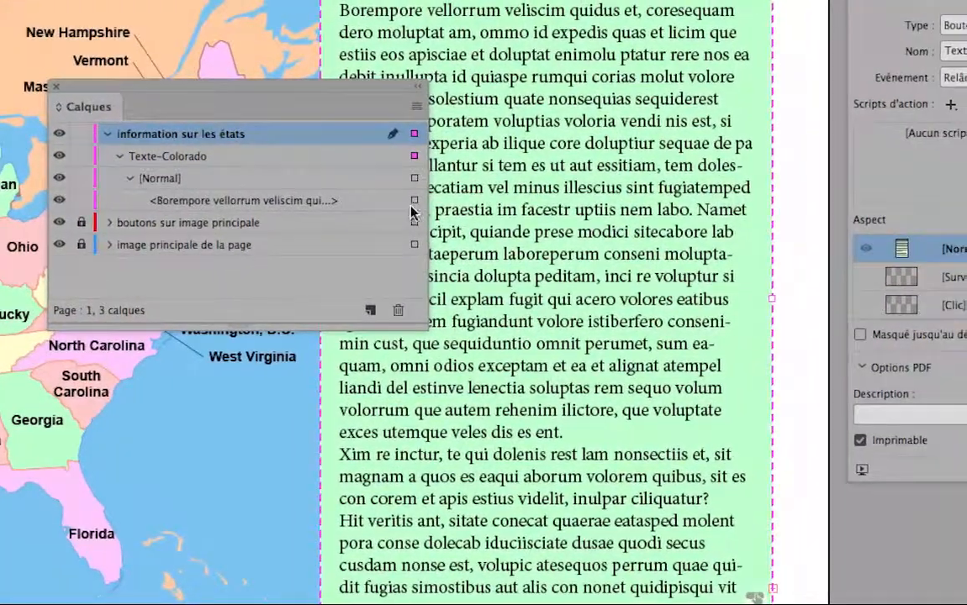
click(584, 207)
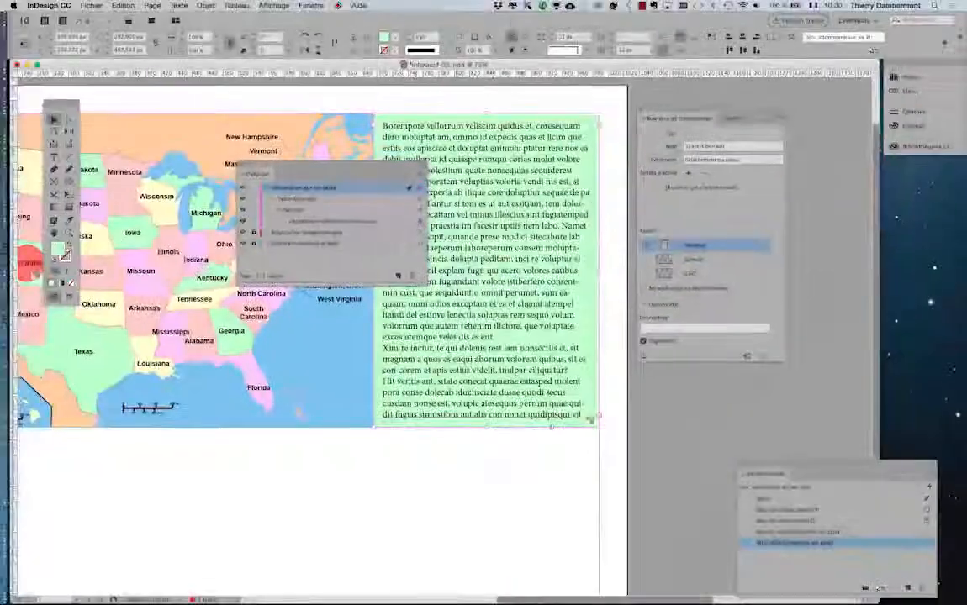
Move Calques down off the upper map, highlight a passage of the green frame's text, and return to selecting the frame itself
drag(369, 165, 282, 404)
key(t)
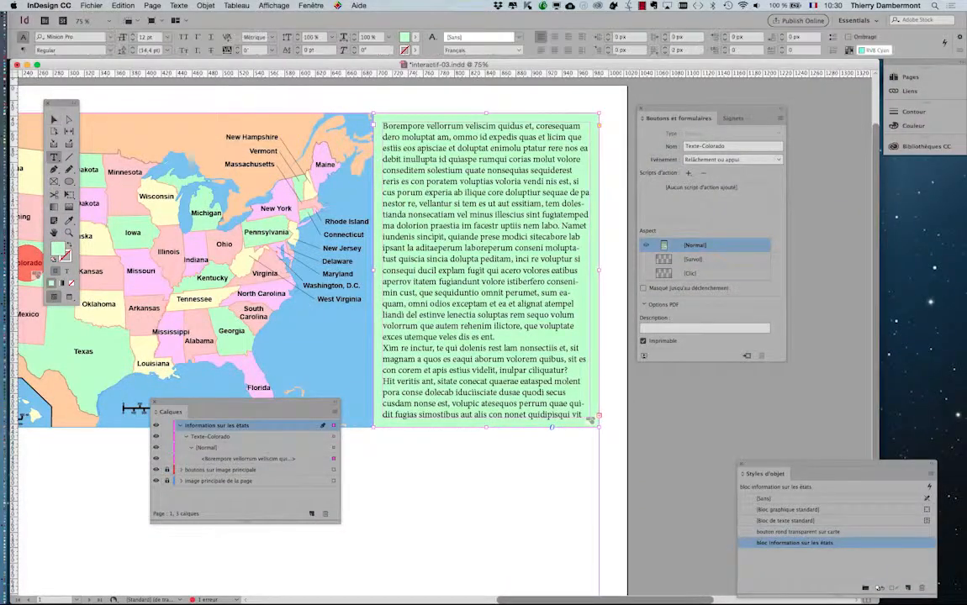
drag(486, 293, 523, 359)
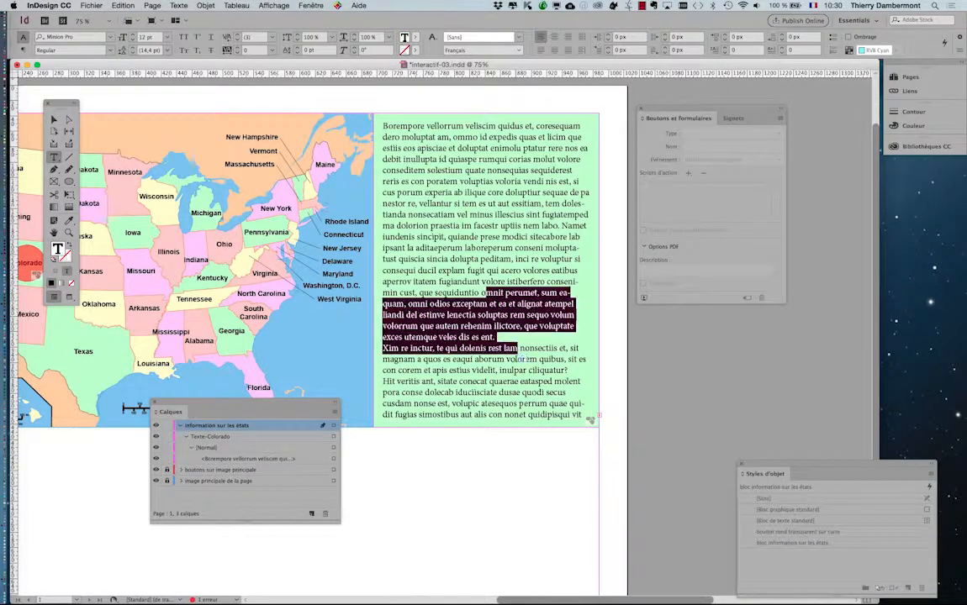
click(523, 359)
key(Escape)
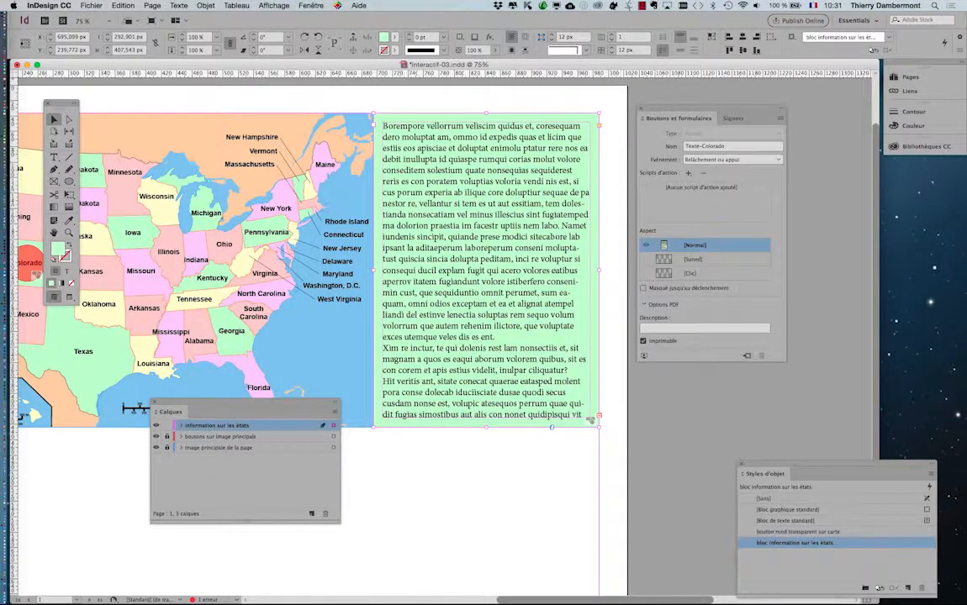
Save the document as interactif-03.indd in the JOUR 6 IVE folder, in Document InDesign CC 2017 format
click(91, 5)
click(109, 76)
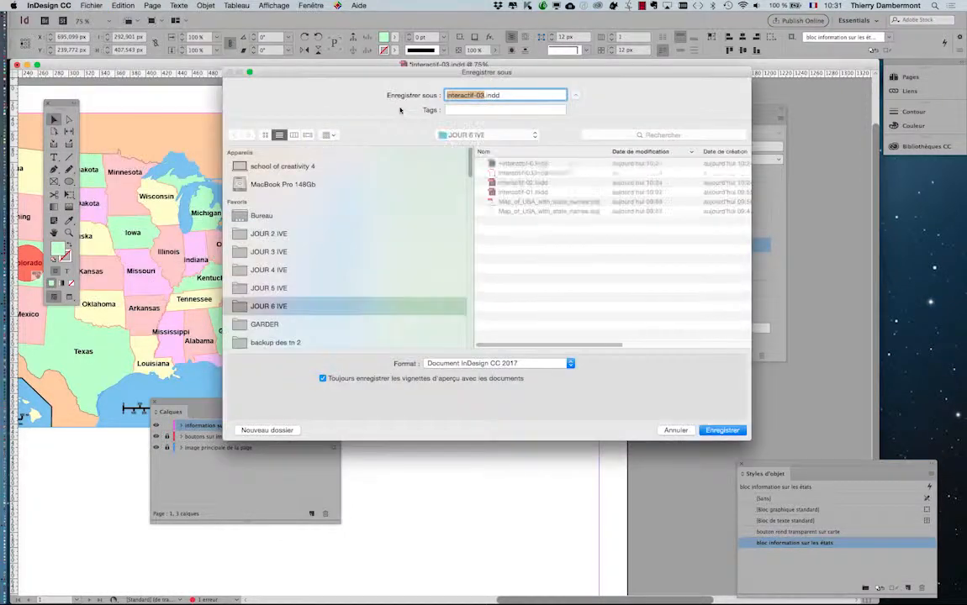
click(725, 430)
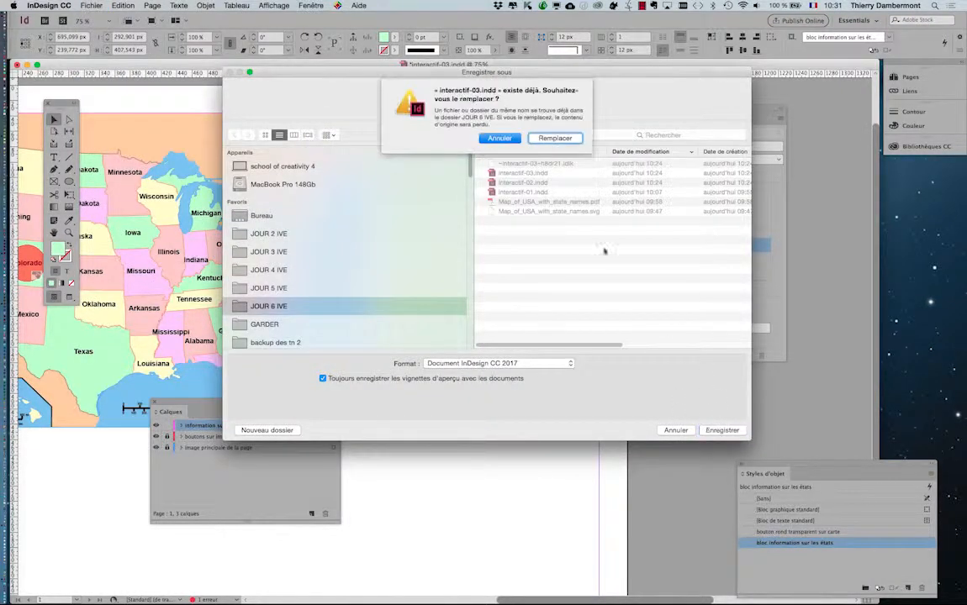